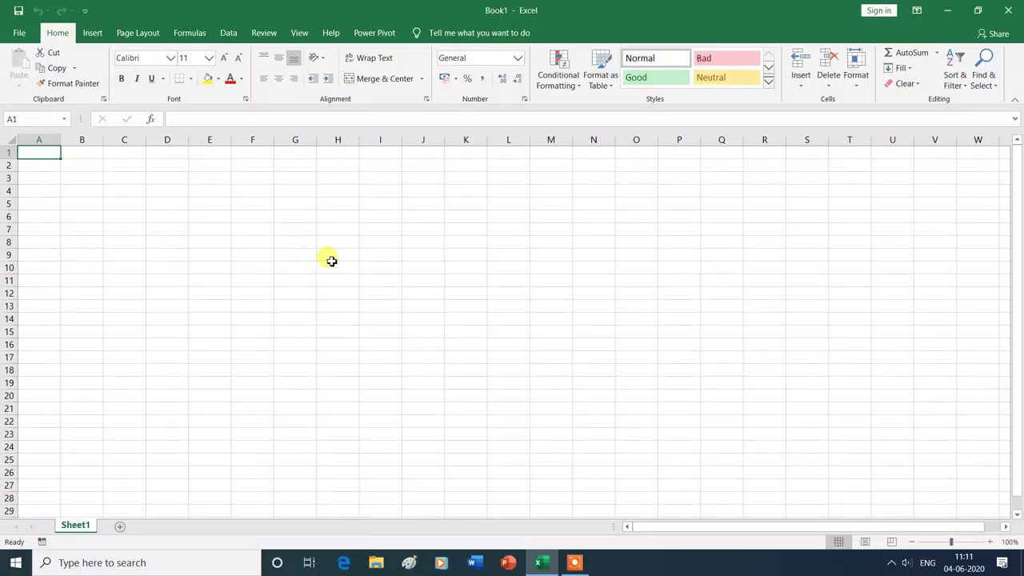
Step: Bring up the WordArt style gallery from the Insert ribbon
{"action": "left_click", "coordinate": [93, 33]}
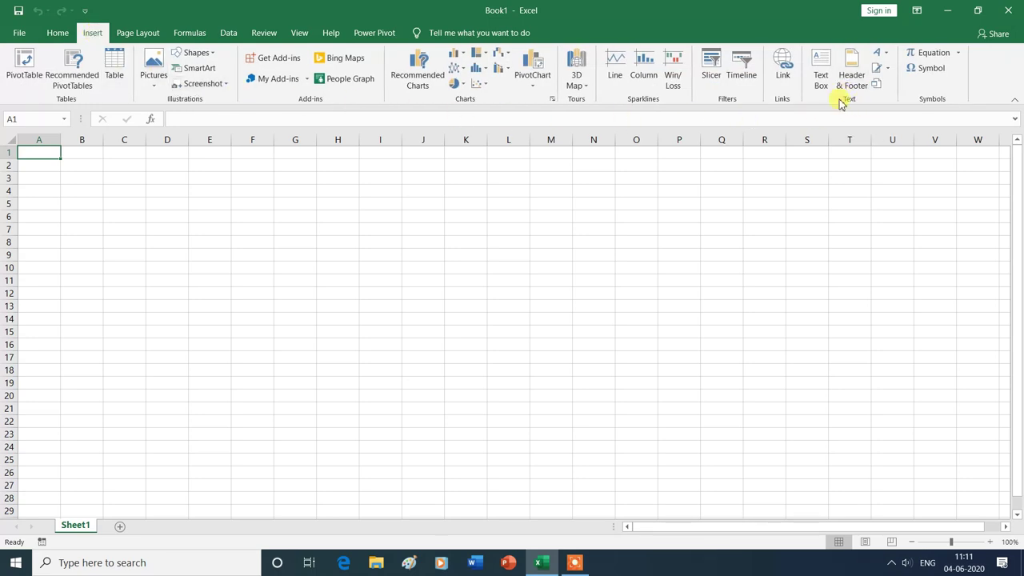
{"action": "left_click", "coordinate": [879, 56]}
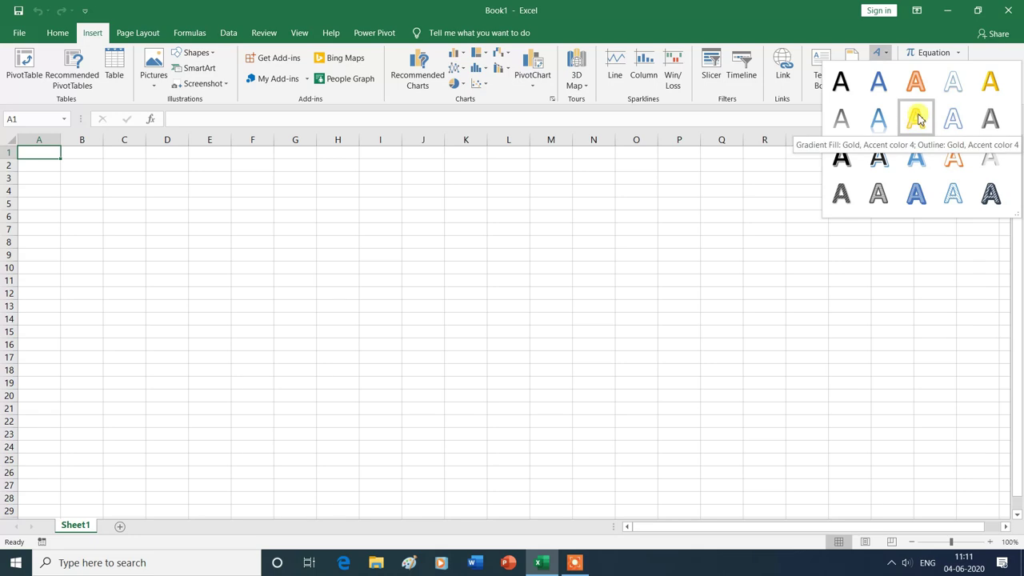
Step: Insert Gradient Fill: Gold WordArt reading 'ysgyan tech' and select its text
{"action": "left_click", "coordinate": [918, 119]}
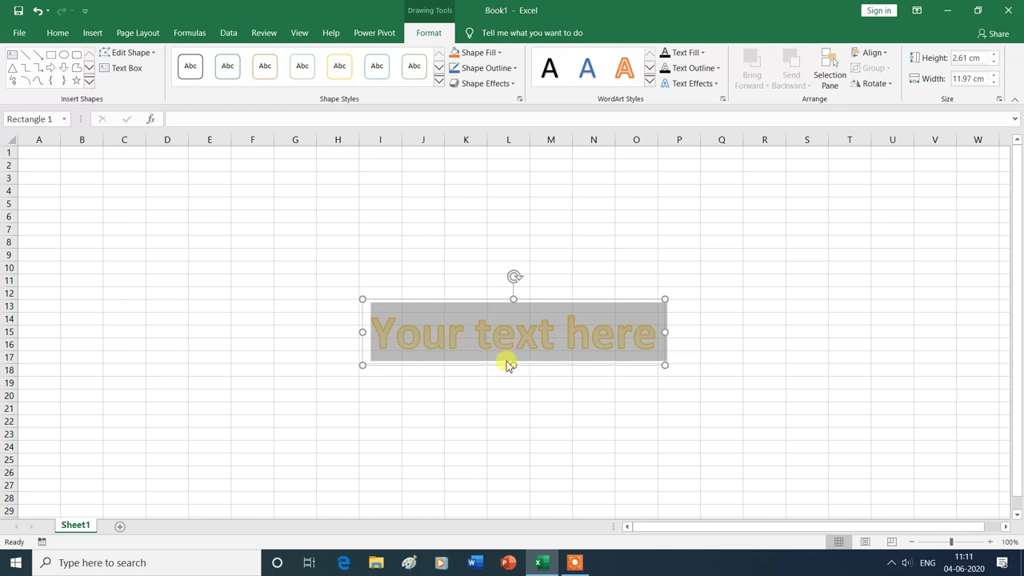
{"action": "type", "text": "ys"}
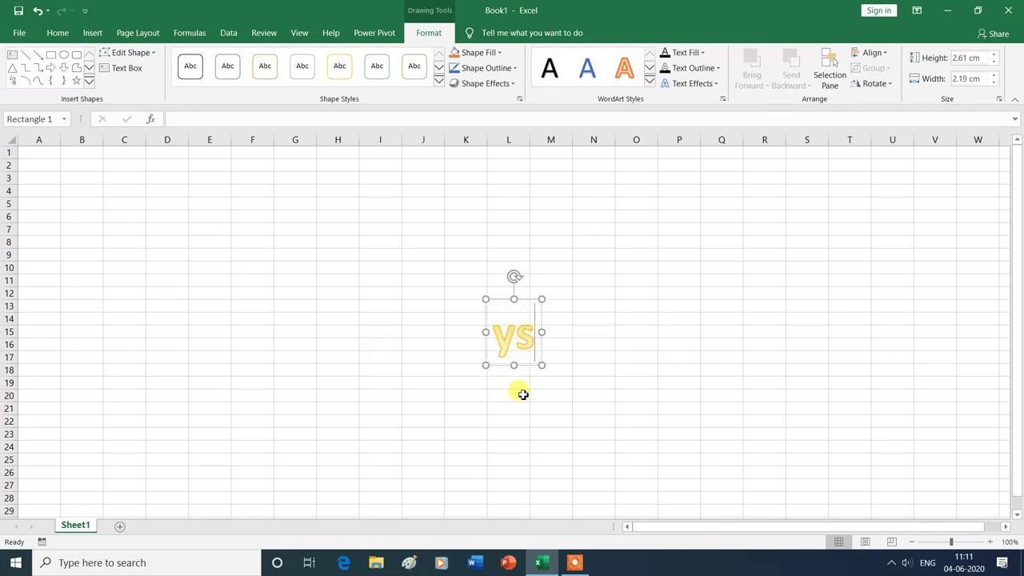
{"action": "type", "text": "gyan tech"}
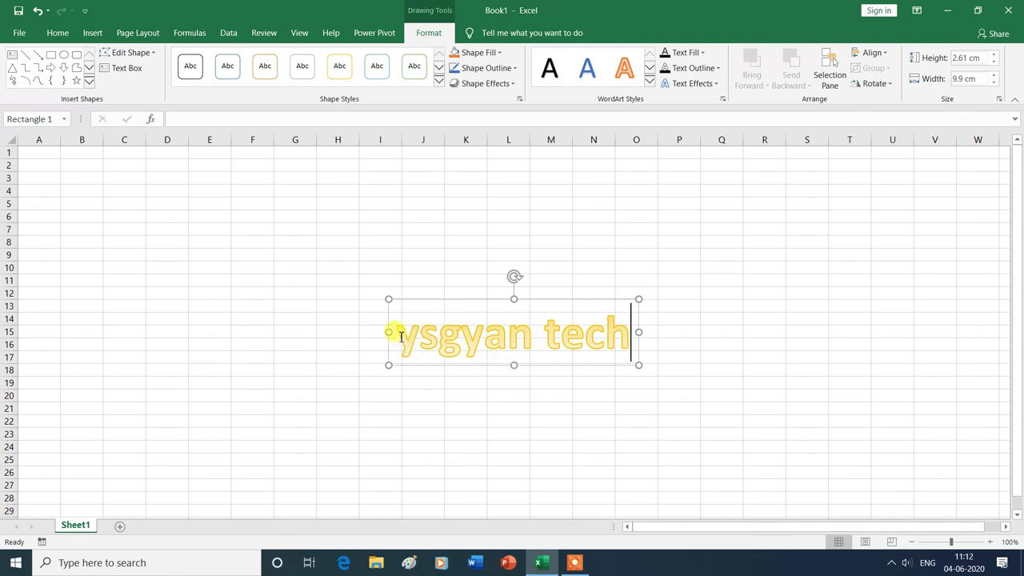
{"action": "left_click_drag", "start_coordinate": [400, 334], "coordinate": [587, 342]}
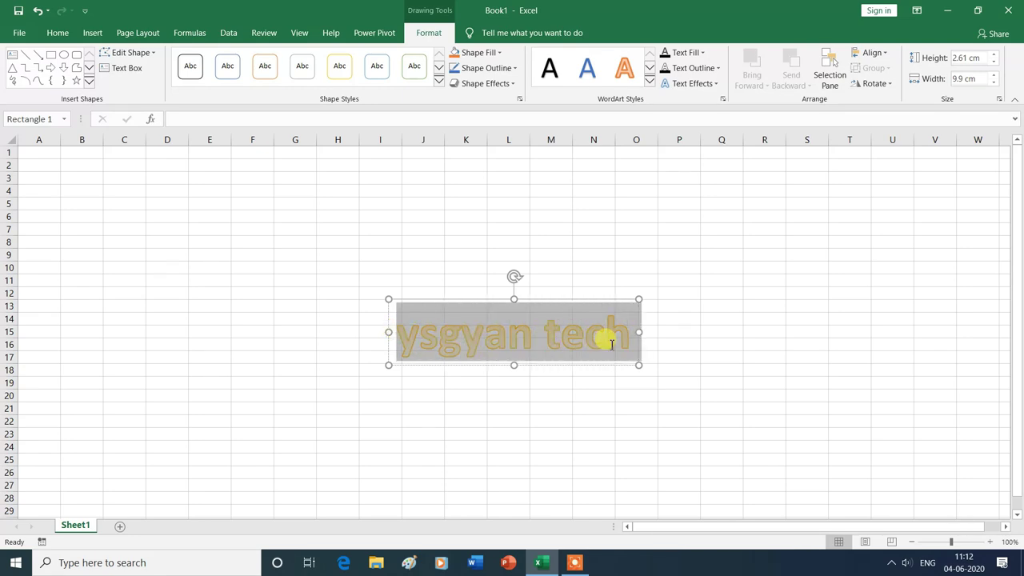
Step: Set the 'ysgyan tech' text to size 72 and move the WordArt up to rows 7–14
{"action": "right_click", "coordinate": [579, 342]}
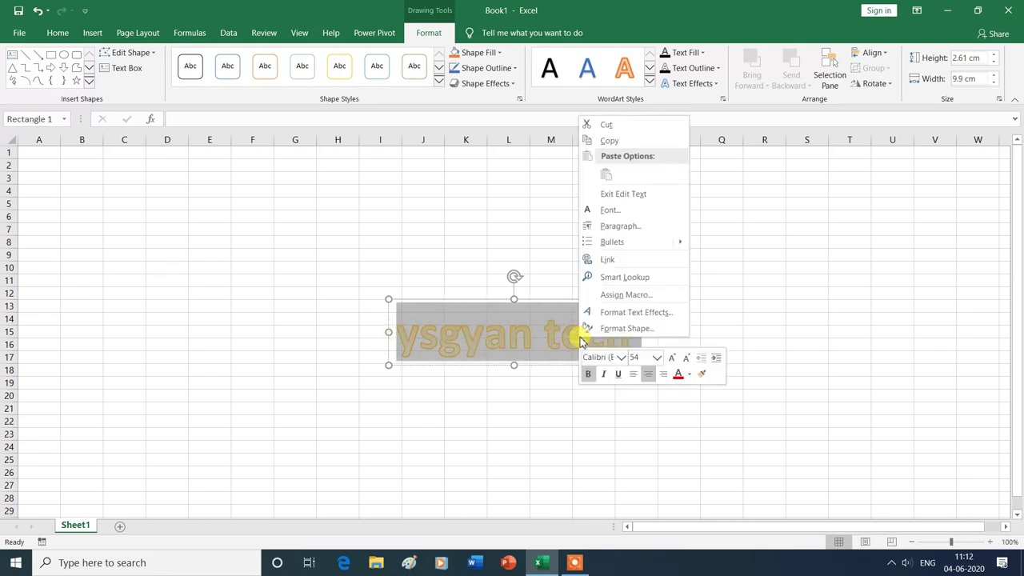
{"action": "left_click", "coordinate": [658, 360]}
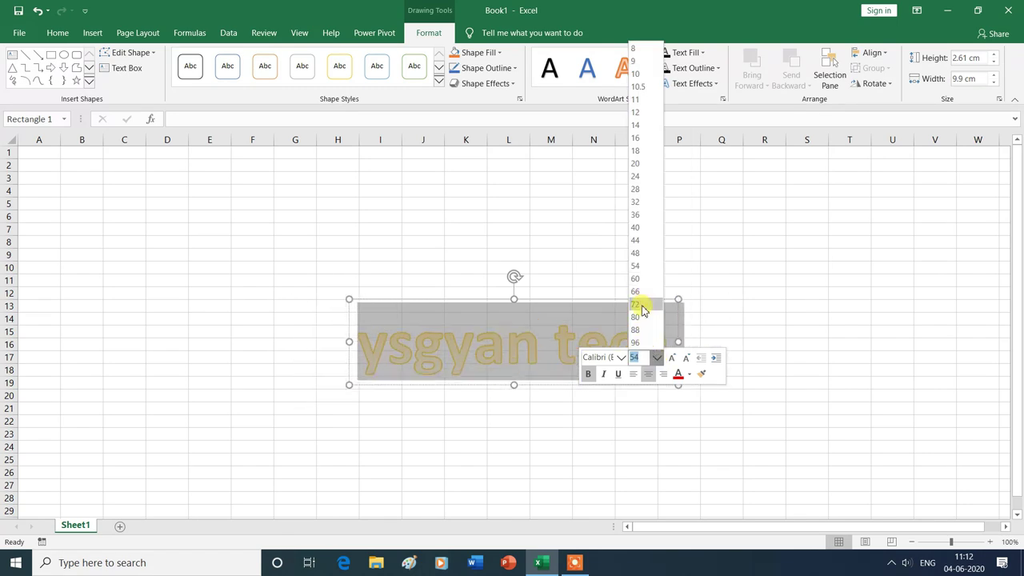
{"action": "left_click", "coordinate": [642, 305]}
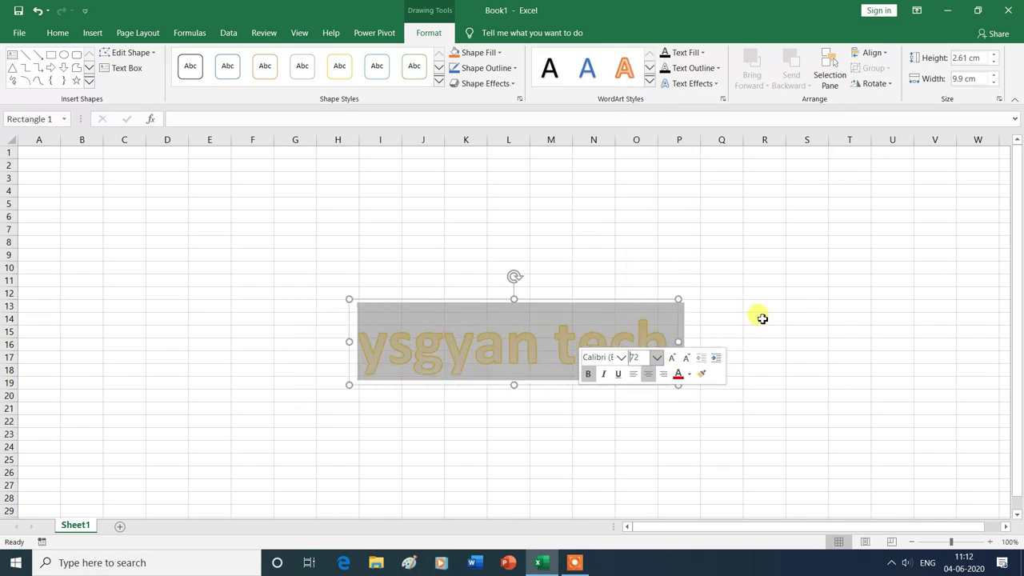
{"action": "left_click", "coordinate": [760, 318]}
{"action": "left_click", "coordinate": [562, 324]}
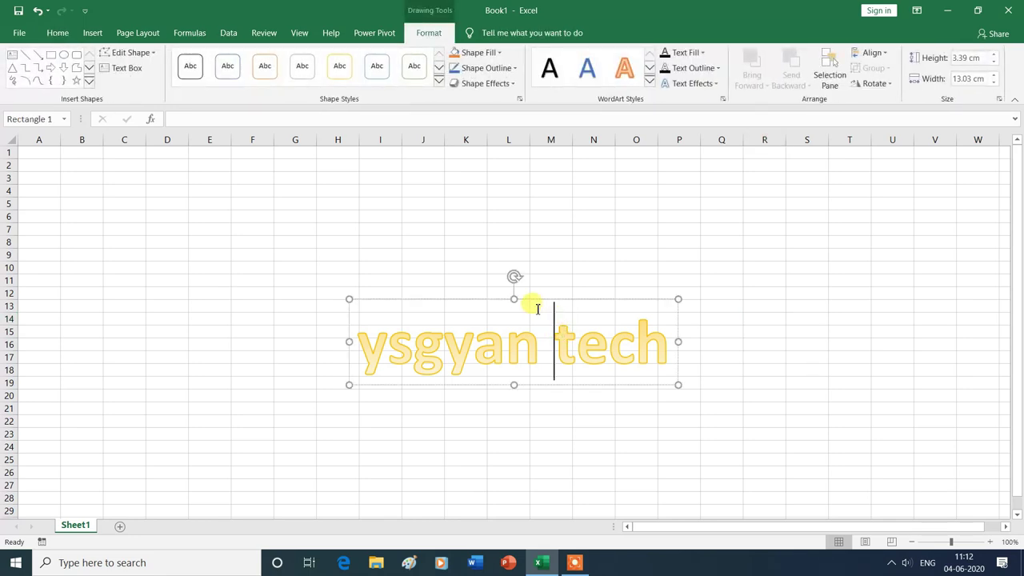
{"action": "left_click_drag", "start_coordinate": [526, 300], "coordinate": [473, 236]}
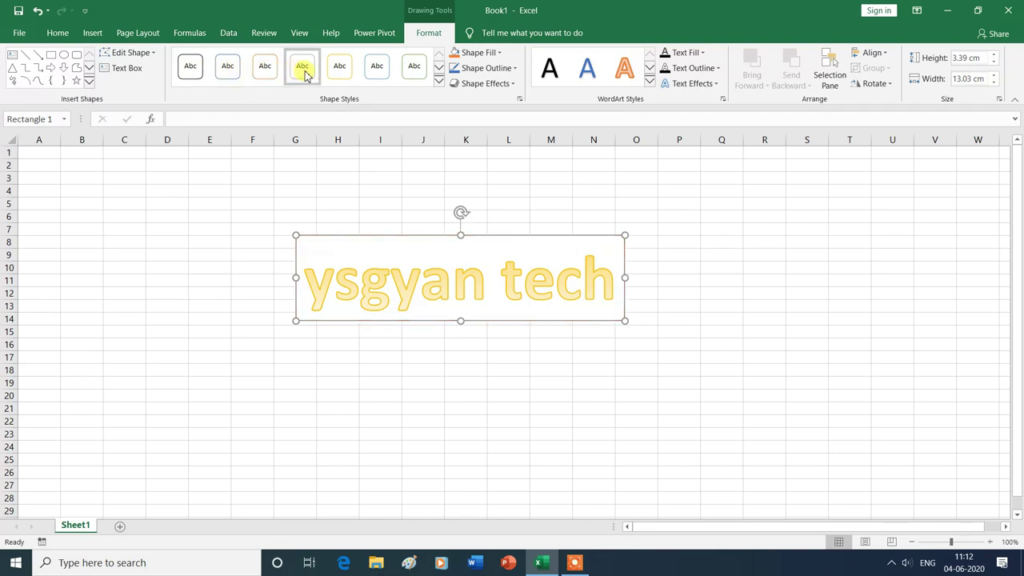
Step: Apply the orange moderate-effect shape style, then change the rectangle's fill to light green
{"action": "left_click", "coordinate": [439, 85]}
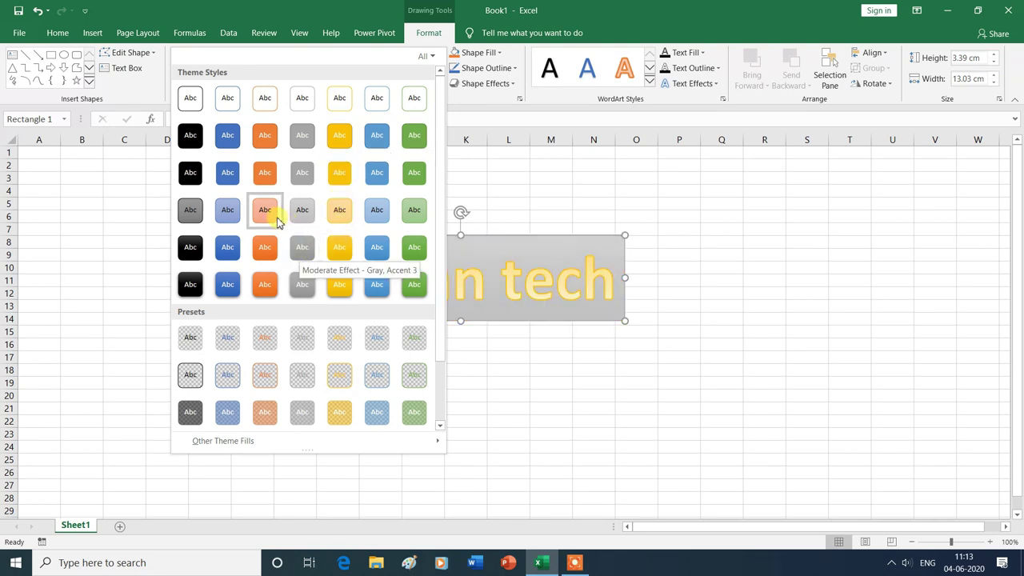
{"action": "left_click", "coordinate": [270, 220]}
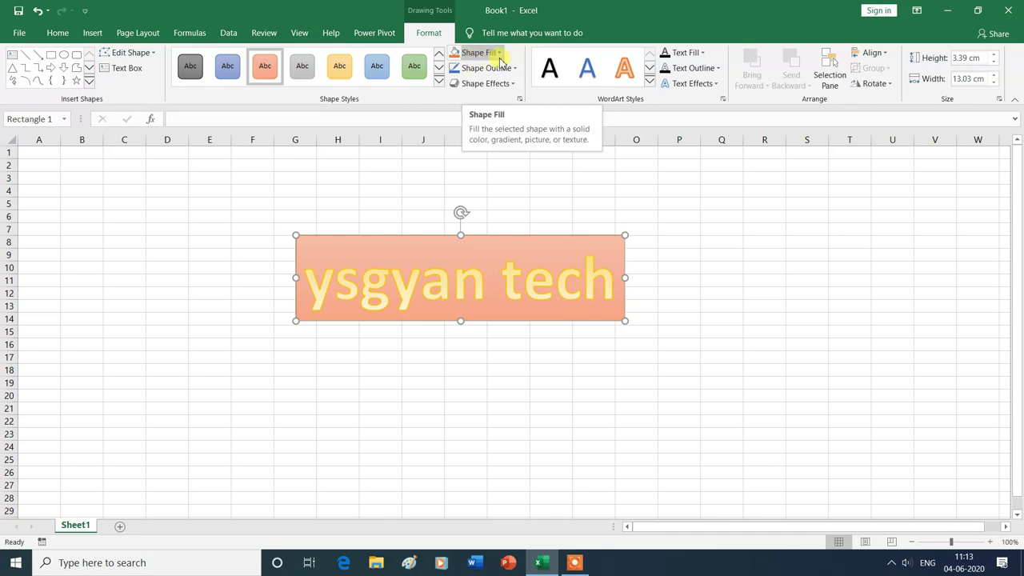
{"action": "left_click", "coordinate": [502, 53]}
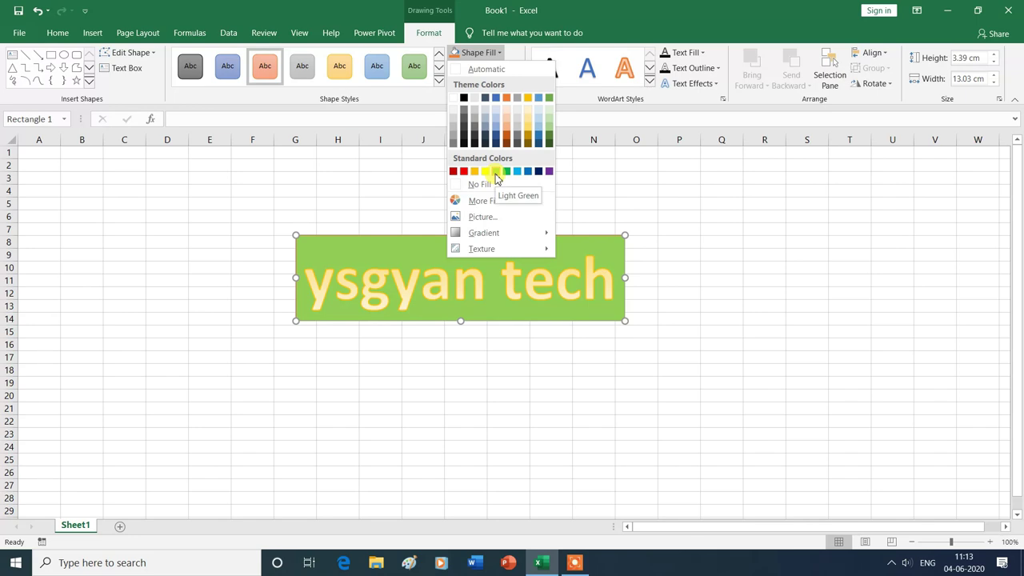
{"action": "left_click", "coordinate": [495, 171]}
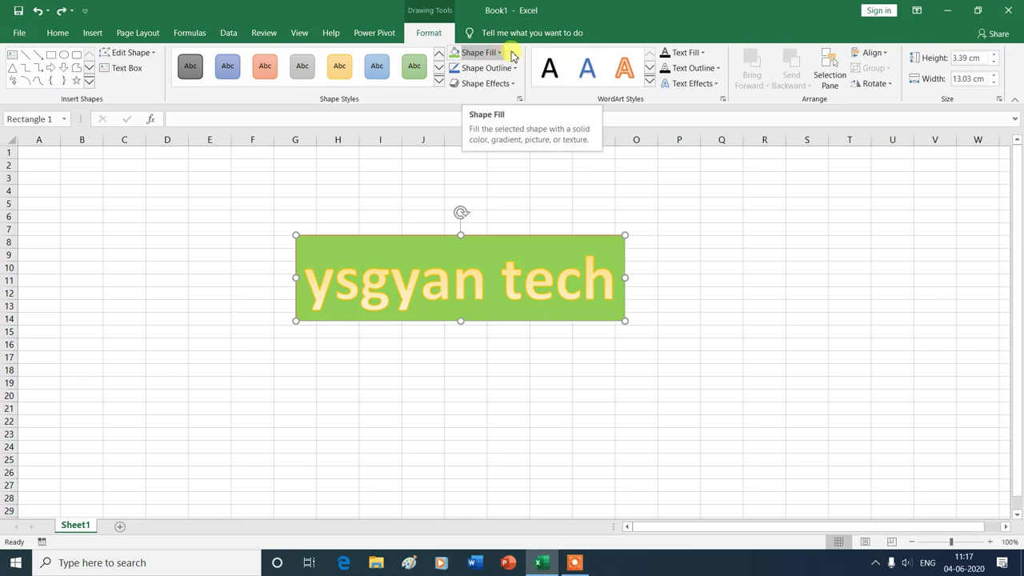
{"action": "left_click", "coordinate": [501, 54]}
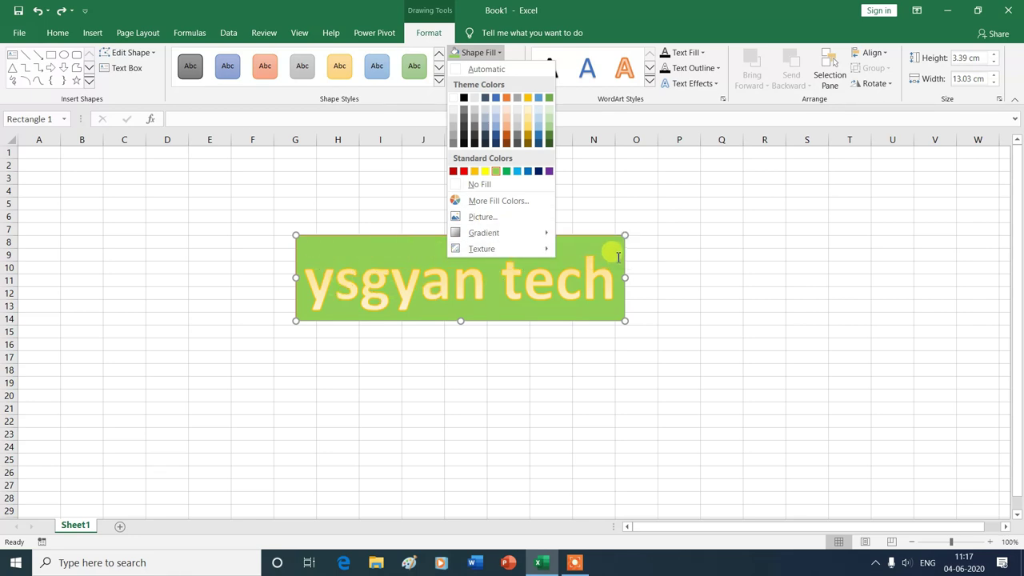
{"action": "left_click", "coordinate": [486, 218]}
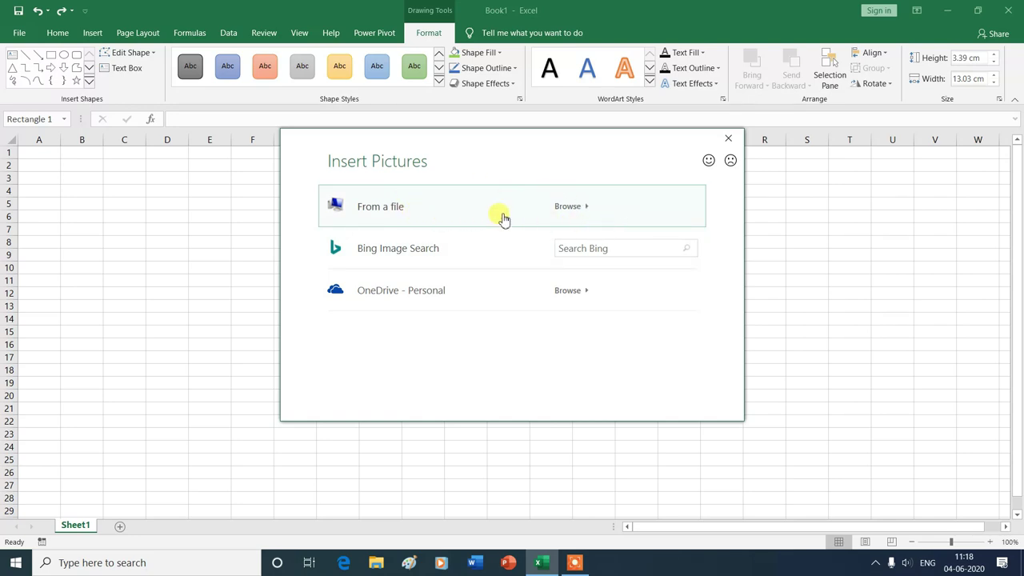
Step: Fill the rectangle with the abstract-wallpapers-909234_1280 picture from the Images folder
{"action": "left_click", "coordinate": [567, 208]}
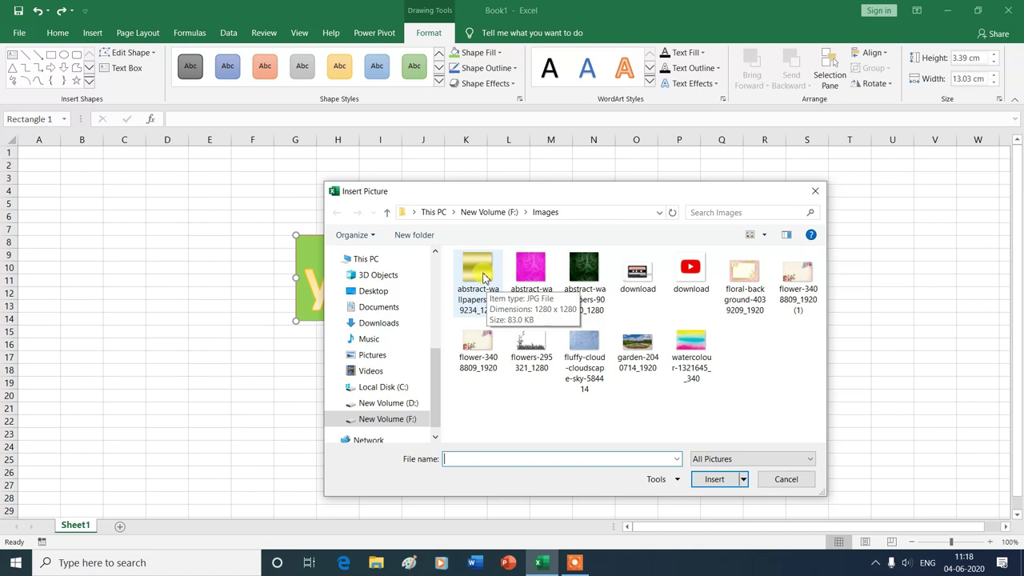
{"action": "left_click", "coordinate": [484, 277]}
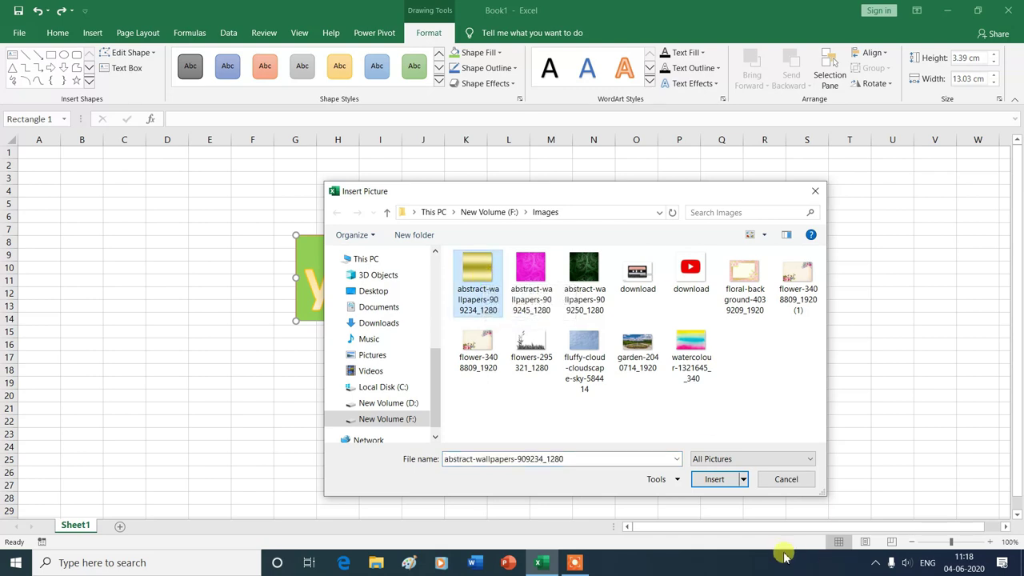
{"action": "left_click", "coordinate": [714, 480]}
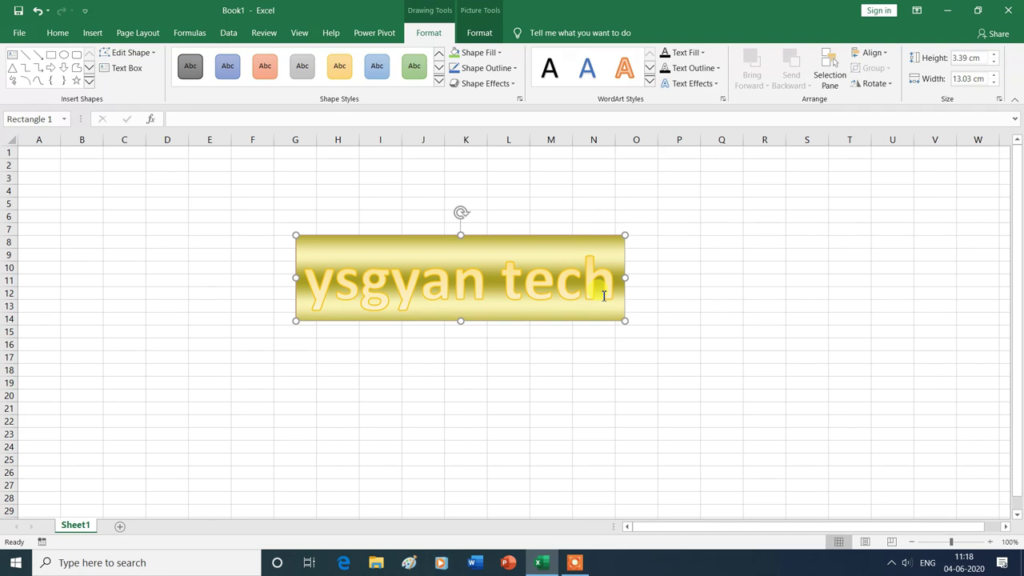
Step: Apply the dark From Top Left Corner gradient fill to the rectangle
{"action": "left_click", "coordinate": [500, 54]}
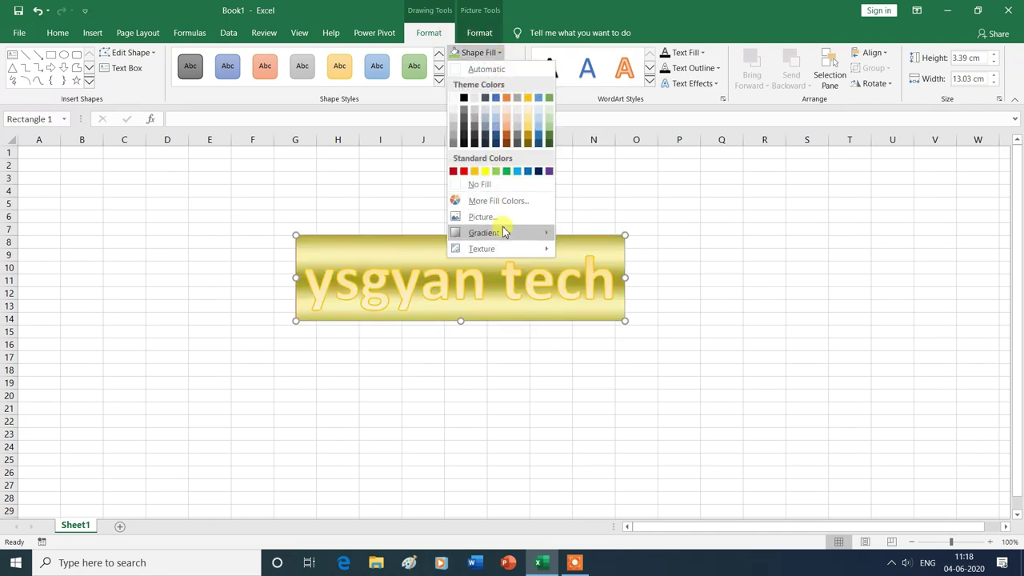
{"action": "mouse_move", "coordinate": [504, 231]}
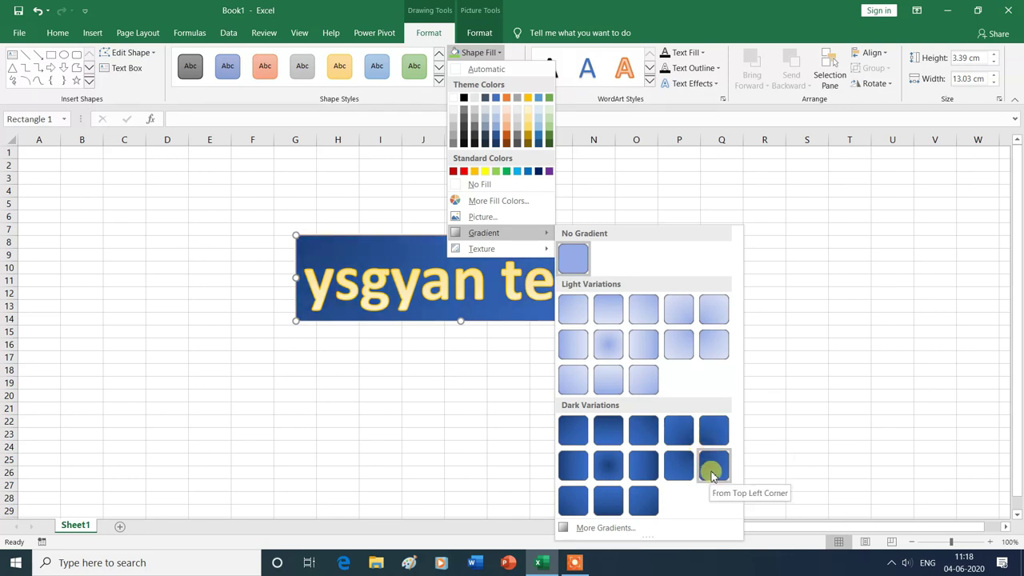
{"action": "left_click", "coordinate": [712, 467]}
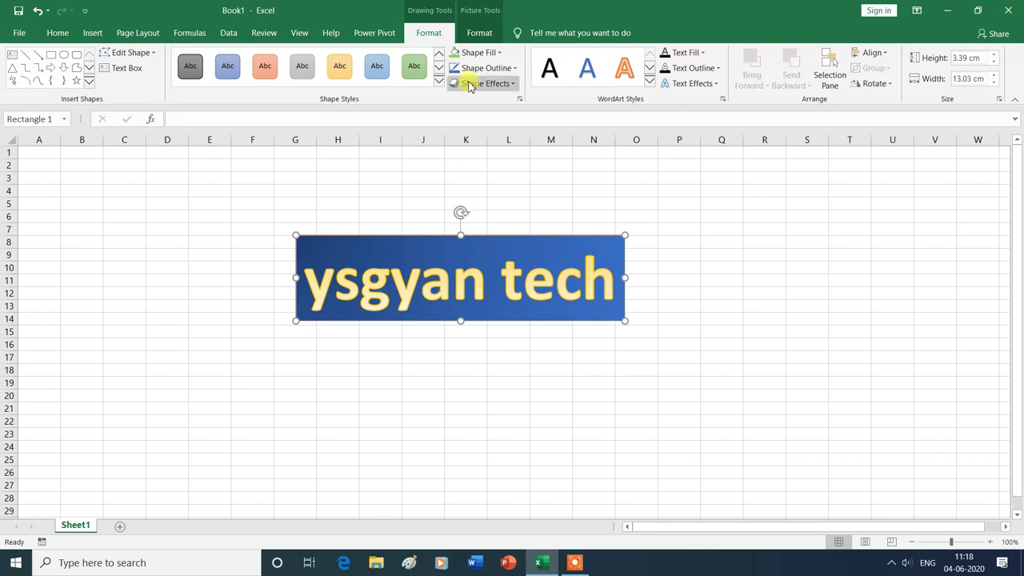
Step: Replace the gradient with the Recycled paper texture fill
{"action": "left_click", "coordinate": [501, 53]}
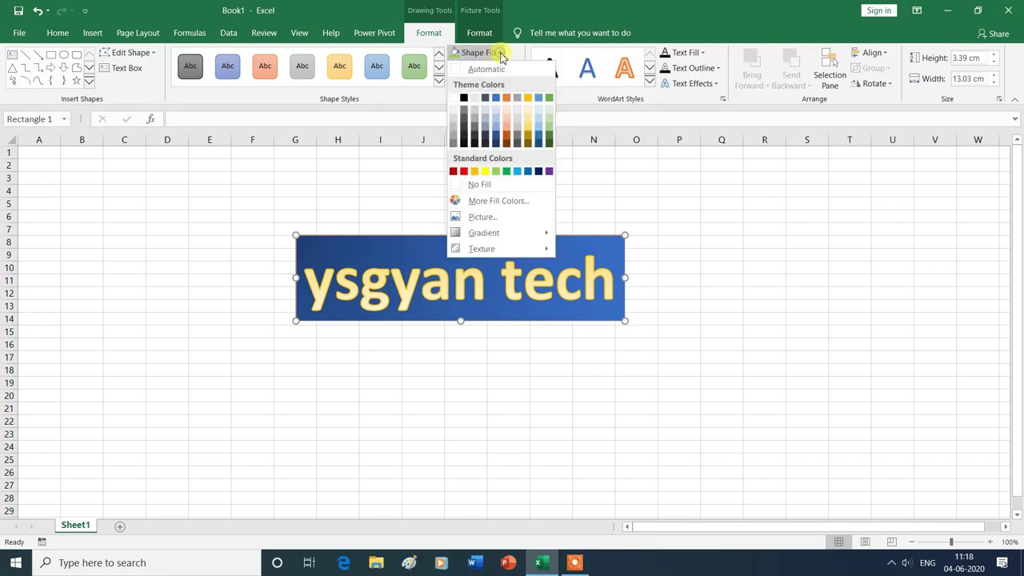
{"action": "mouse_move", "coordinate": [506, 253]}
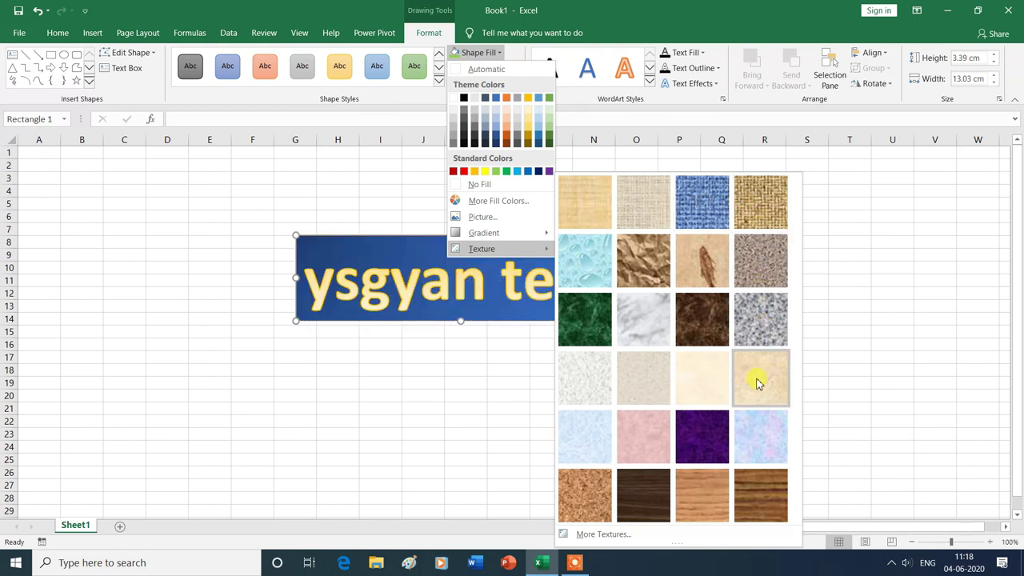
{"action": "left_click", "coordinate": [648, 386]}
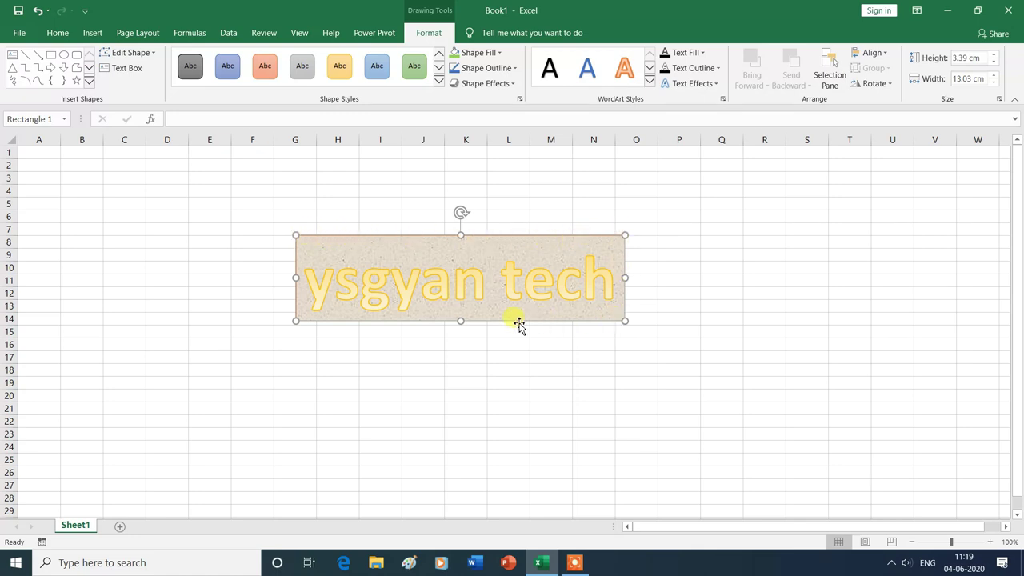
Step: Give the rectangle a red outline with 4½ pt weight
{"action": "left_click", "coordinate": [517, 71]}
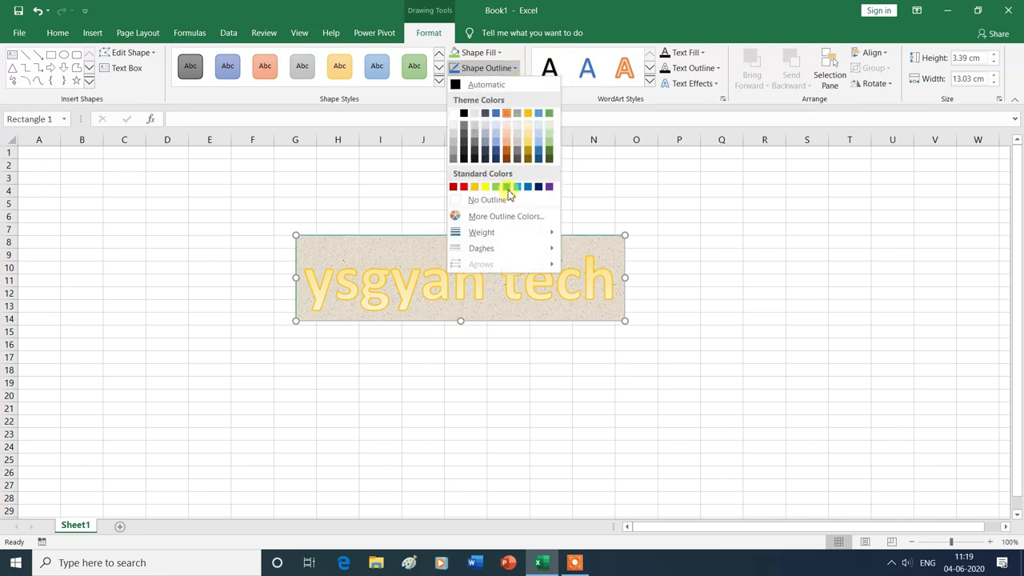
{"action": "left_click", "coordinate": [467, 189]}
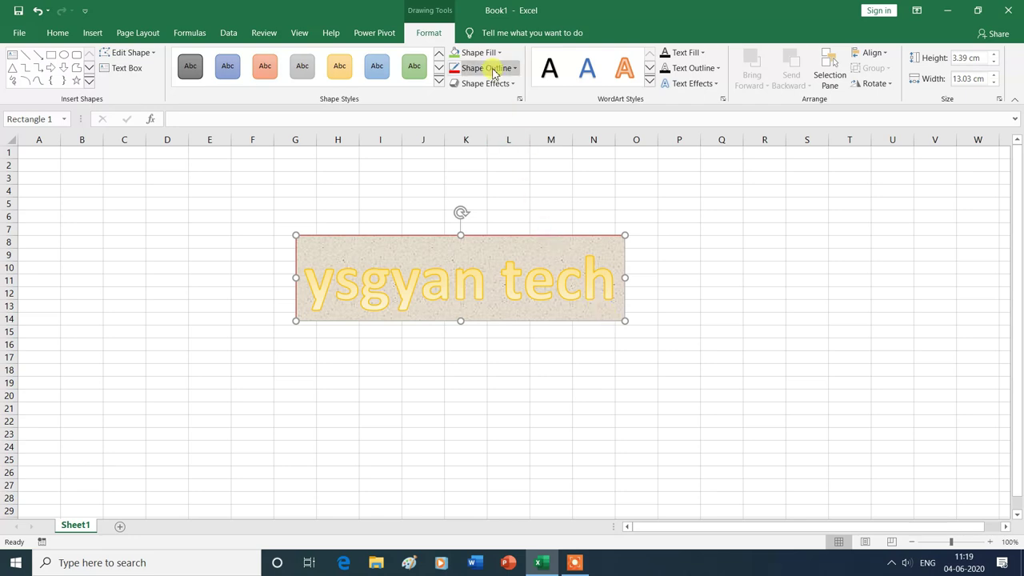
{"action": "left_click", "coordinate": [516, 72]}
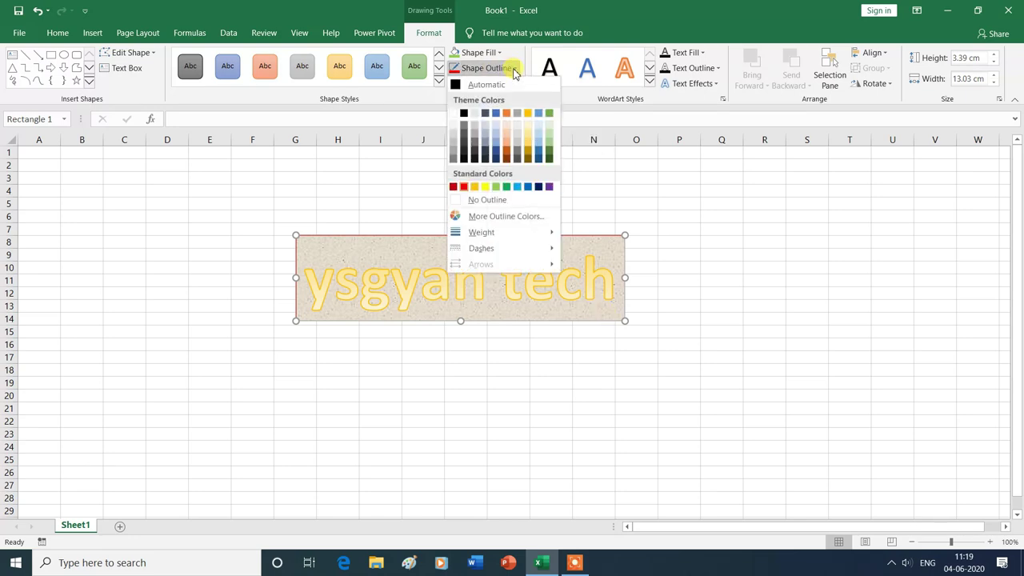
{"action": "mouse_move", "coordinate": [482, 235]}
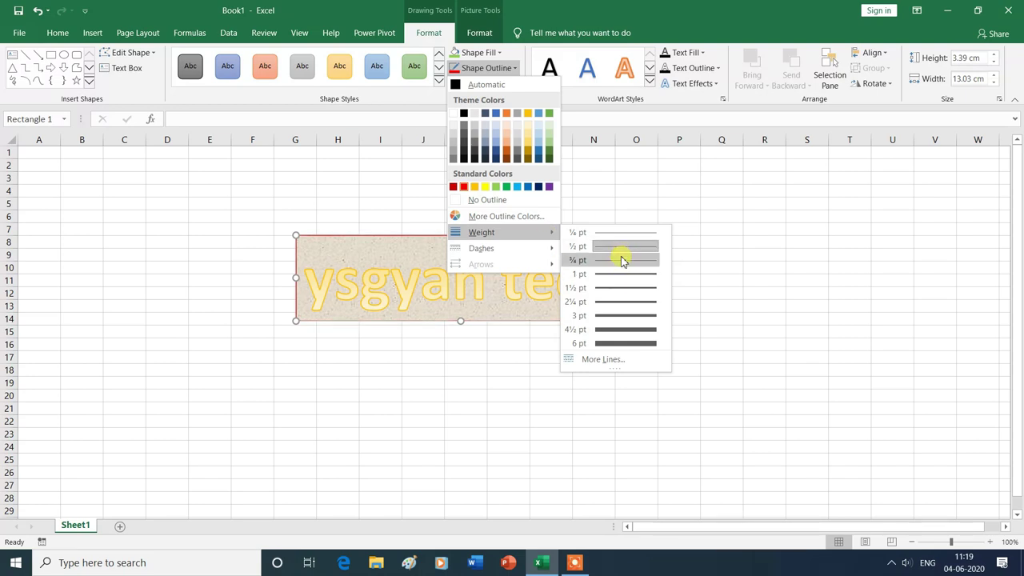
{"action": "left_click", "coordinate": [627, 330]}
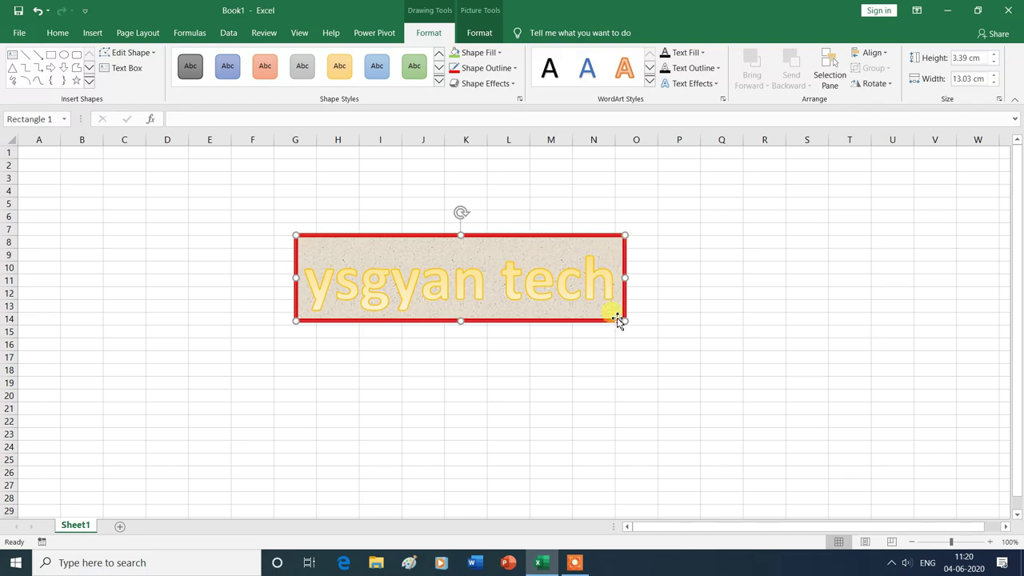
Step: Change the red outline to a dashed line style
{"action": "left_click", "coordinate": [517, 72]}
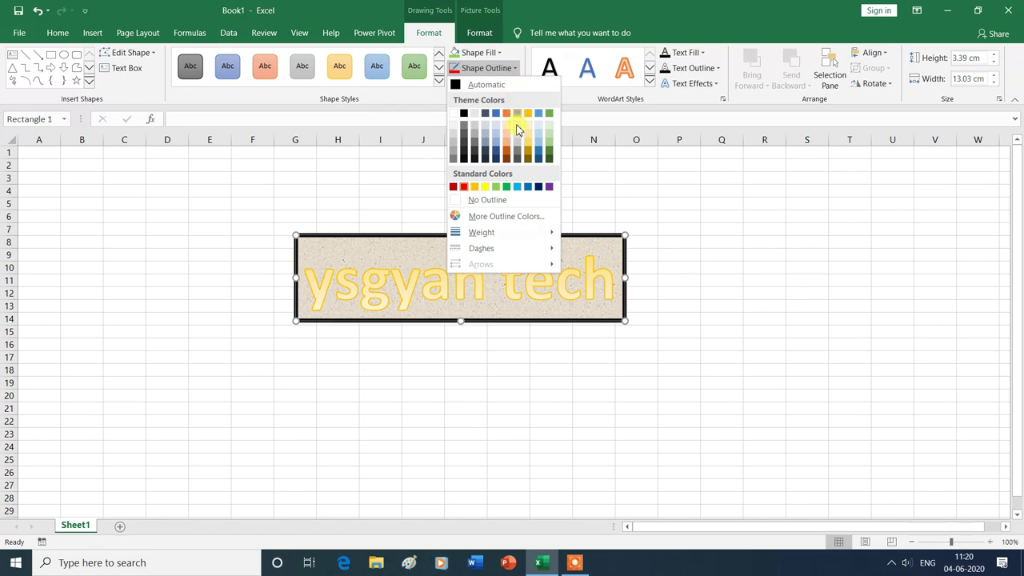
{"action": "mouse_move", "coordinate": [509, 255]}
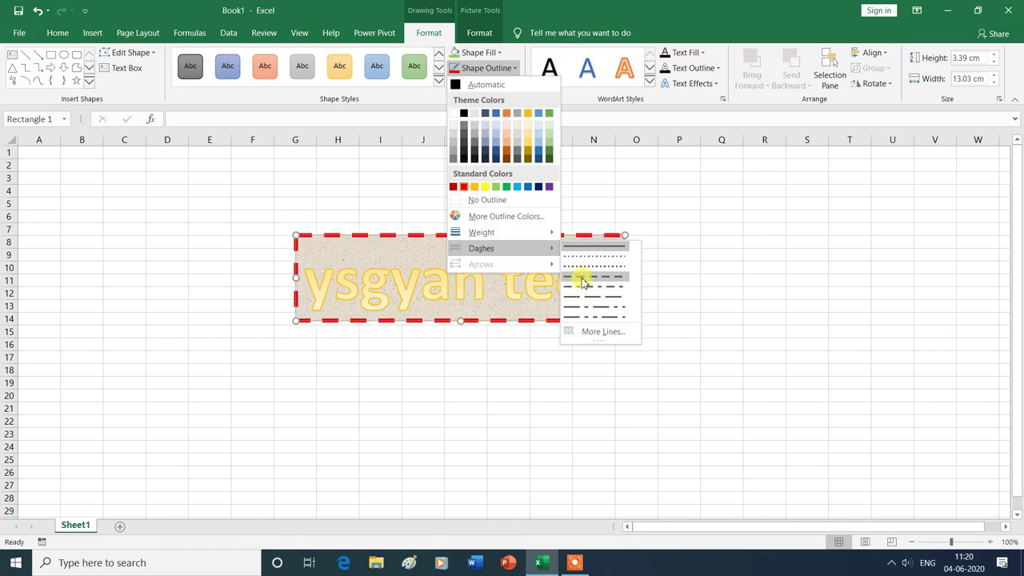
{"action": "left_click", "coordinate": [585, 278]}
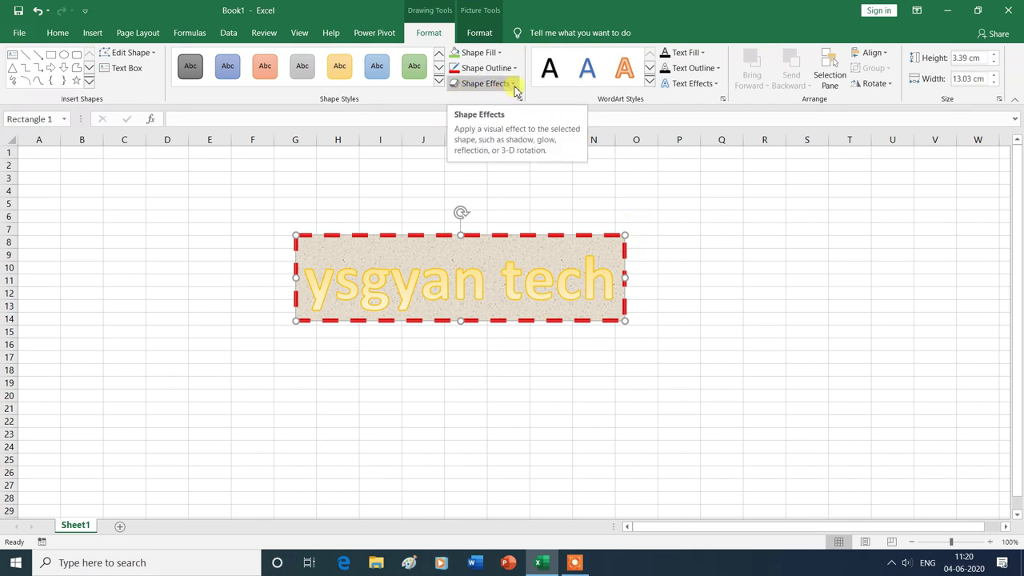
Step: Apply the Preset 3 shape effect to the rectangle
{"action": "left_click", "coordinate": [516, 85]}
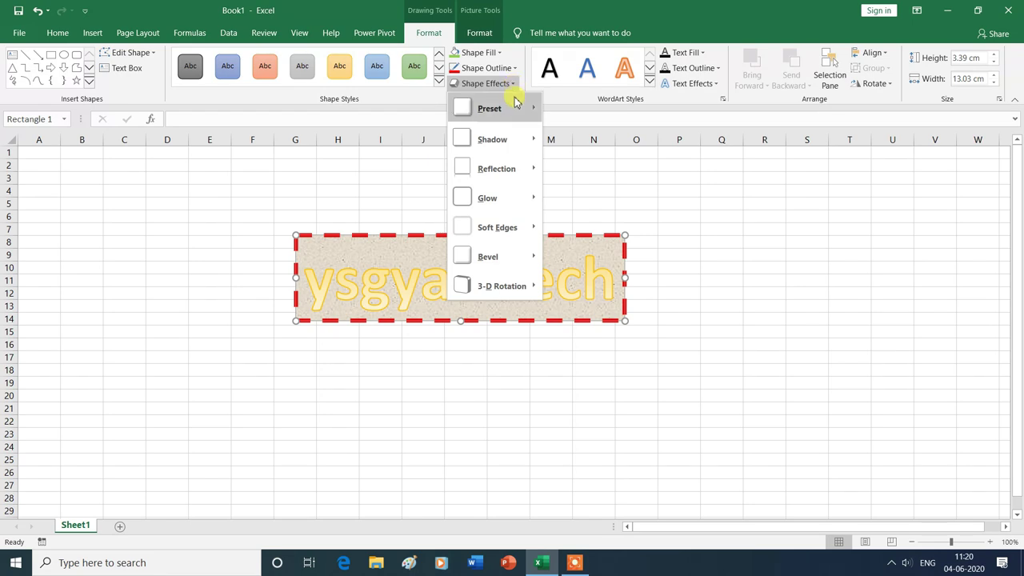
{"action": "mouse_move", "coordinate": [516, 119]}
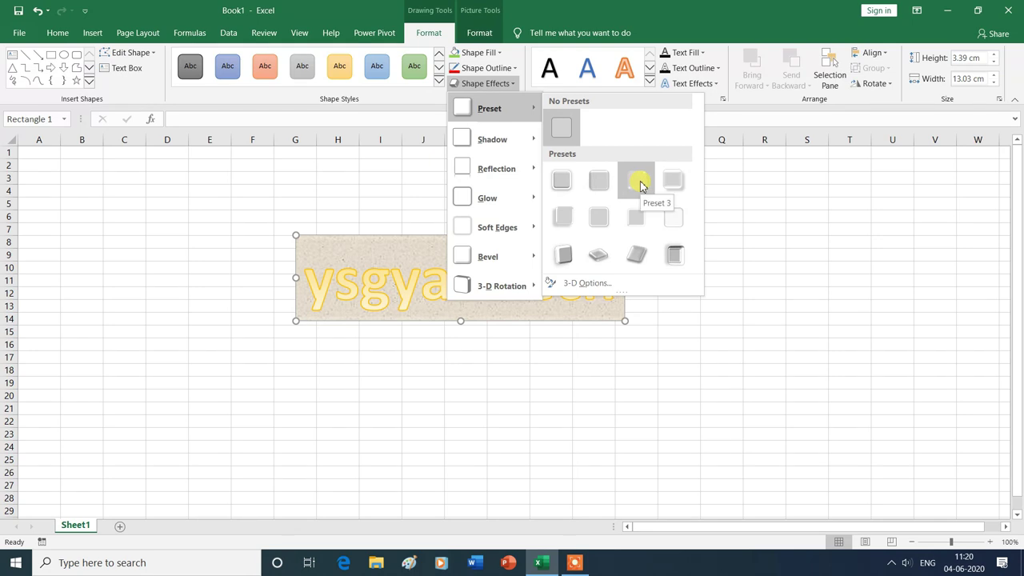
{"action": "left_click", "coordinate": [640, 181]}
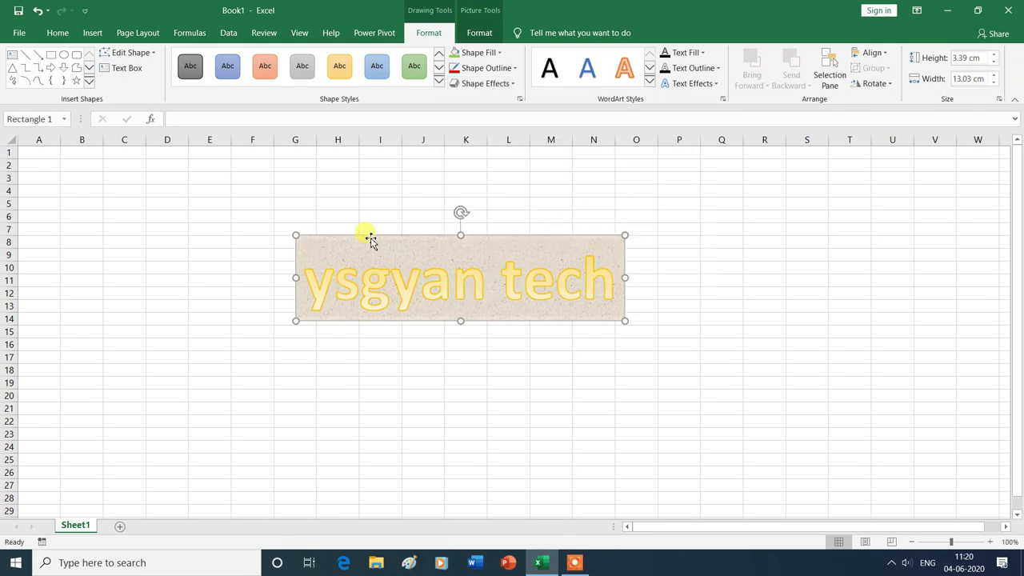
{"action": "left_click", "coordinate": [515, 86]}
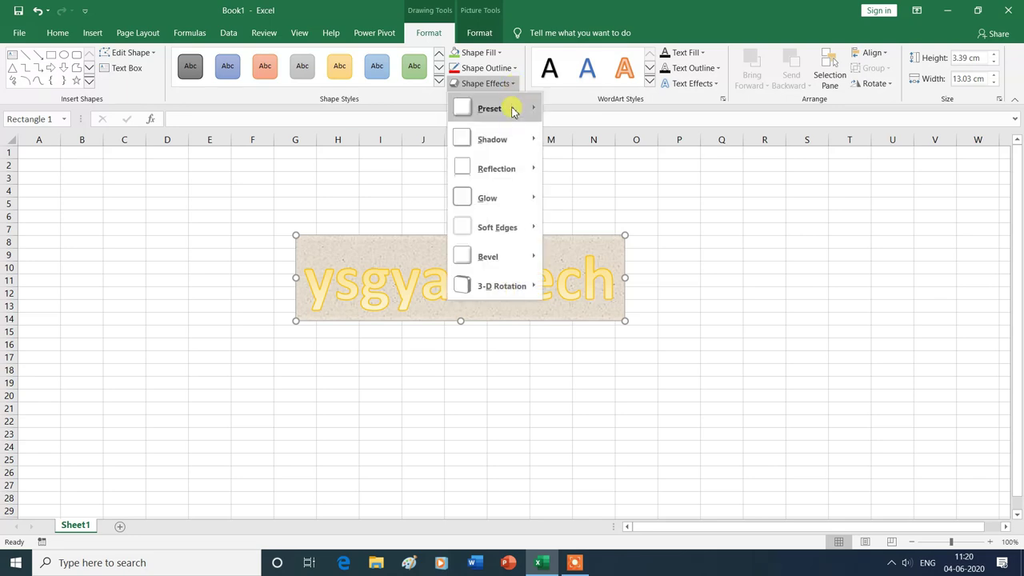
{"action": "mouse_move", "coordinate": [509, 144]}
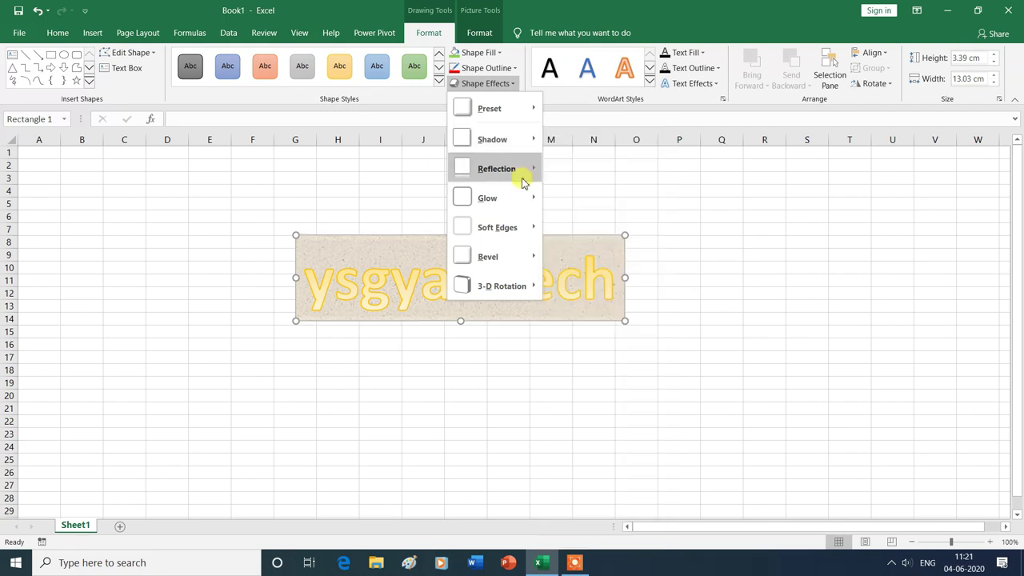
Step: Add a Half Reflection with a 4 pt offset beneath the rectangle
{"action": "mouse_move", "coordinate": [488, 176]}
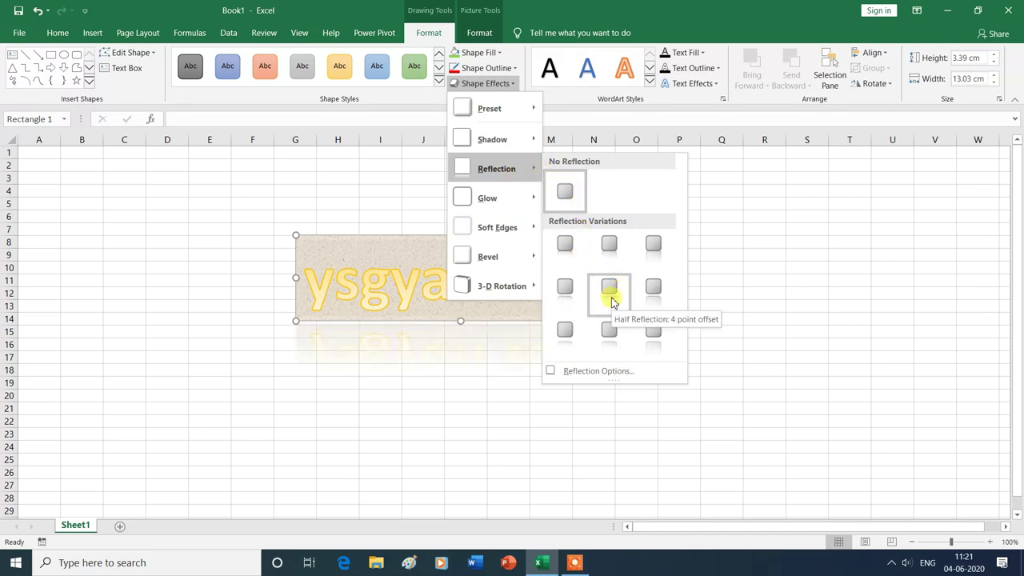
{"action": "left_click", "coordinate": [611, 250]}
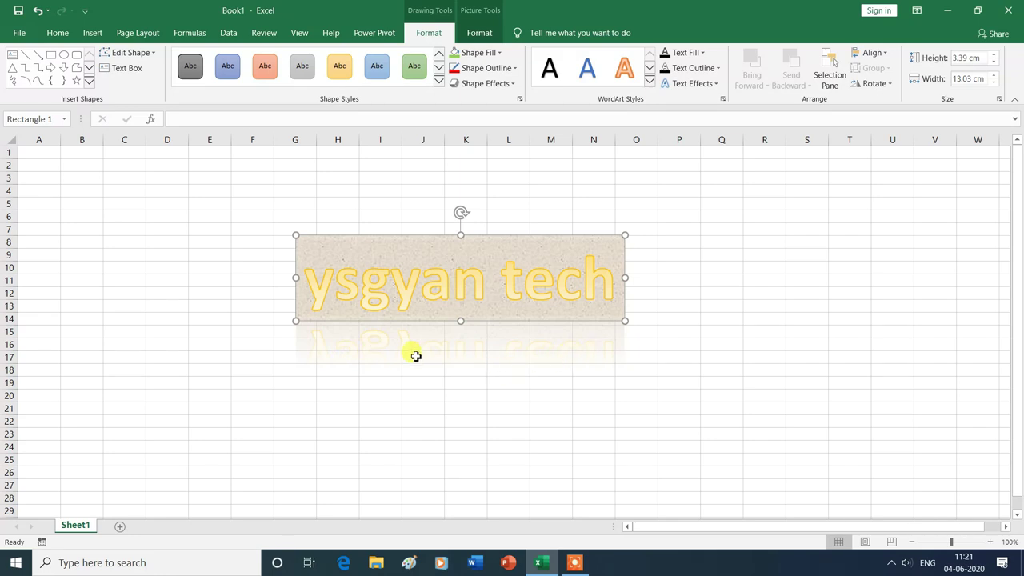
{"action": "left_click", "coordinate": [515, 85]}
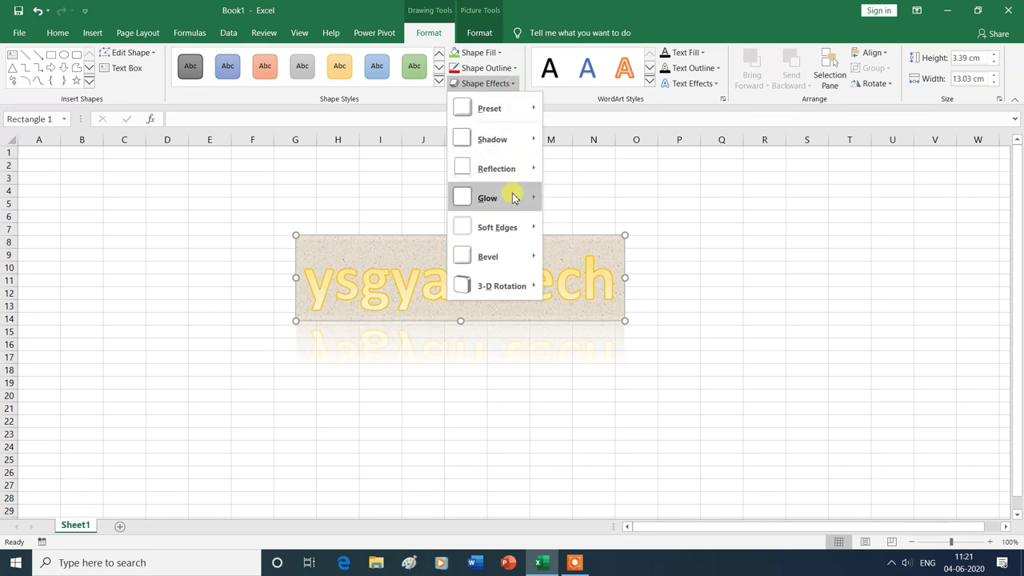
Step: Add an 18 pt Green, Accent color 6 glow around the rectangle
{"action": "mouse_move", "coordinate": [513, 200]}
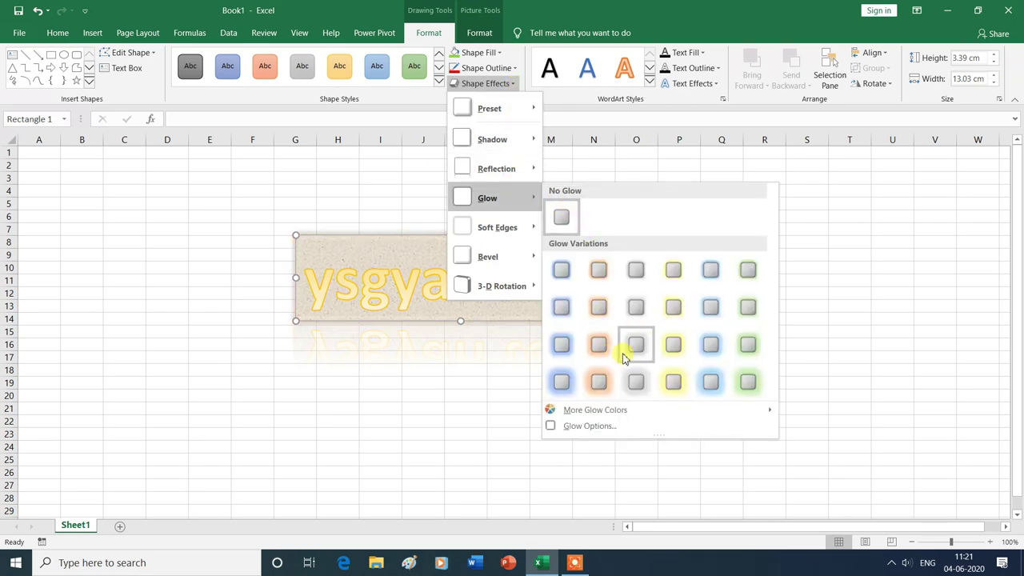
{"action": "left_click", "coordinate": [747, 385]}
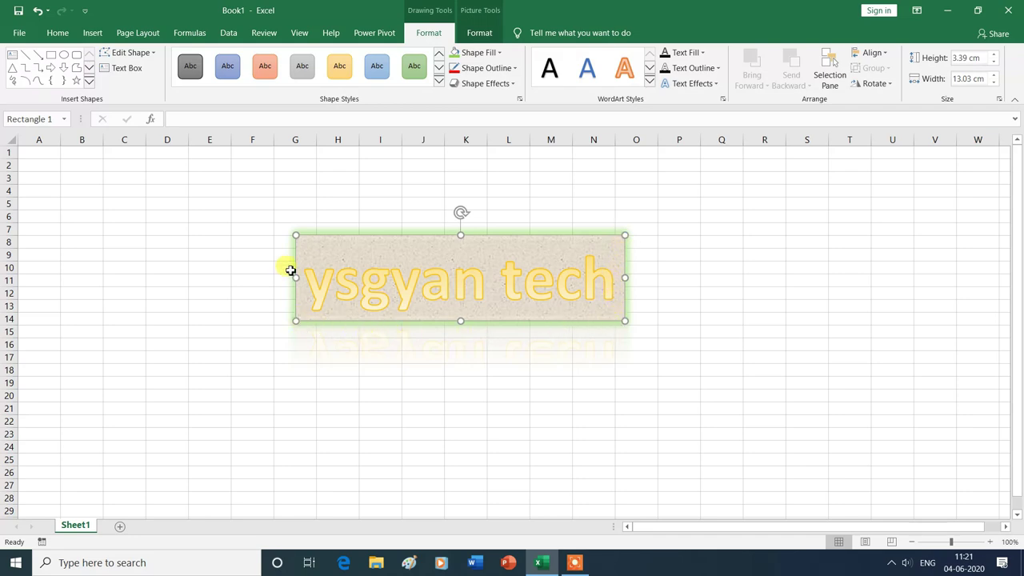
{"action": "left_click", "coordinate": [513, 85]}
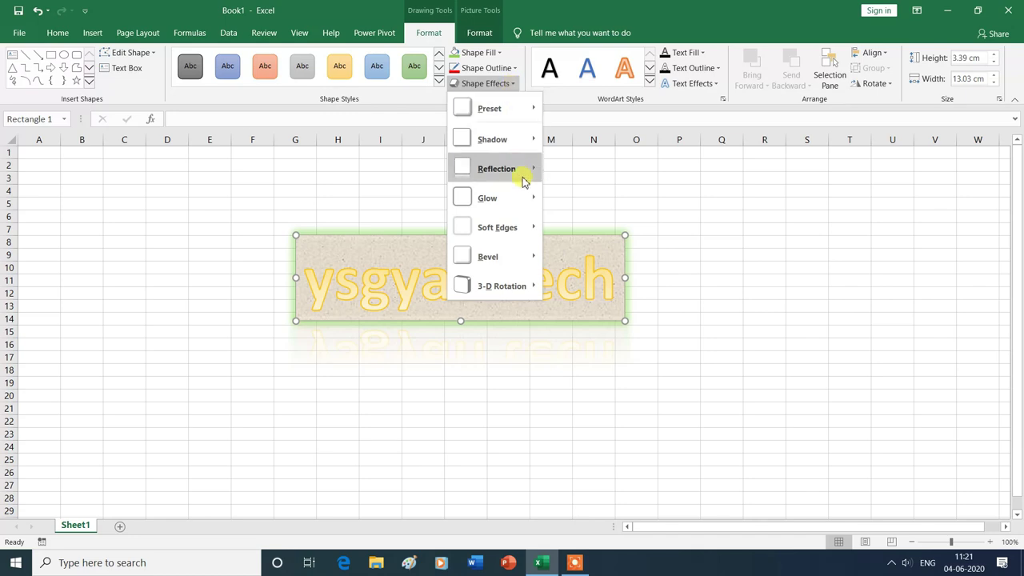
Step: Give the glowing ysgyan tech rectangle a bevel preset edge after previewing Soft Edges
{"action": "mouse_move", "coordinate": [518, 232]}
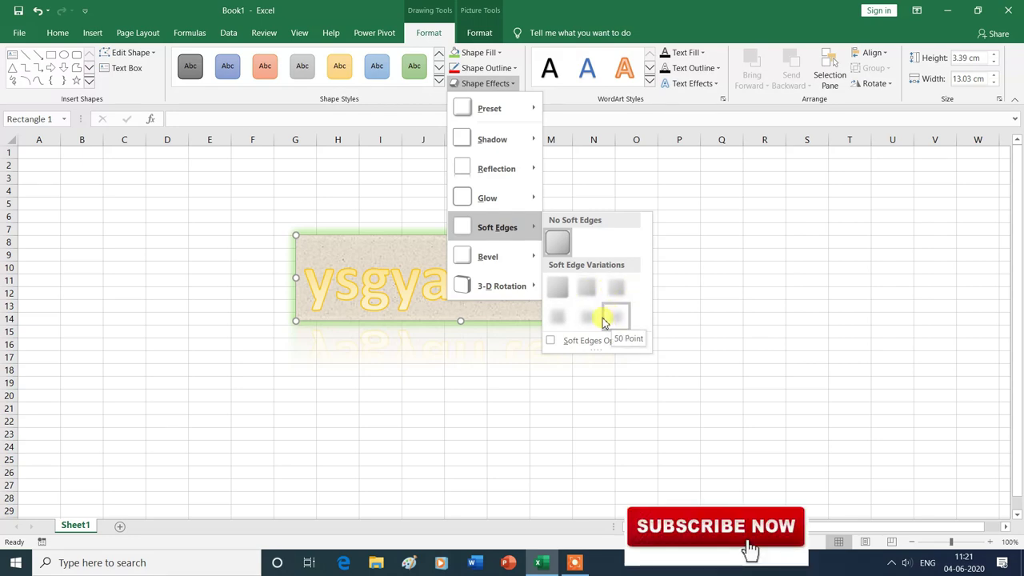
{"action": "mouse_move", "coordinate": [514, 267]}
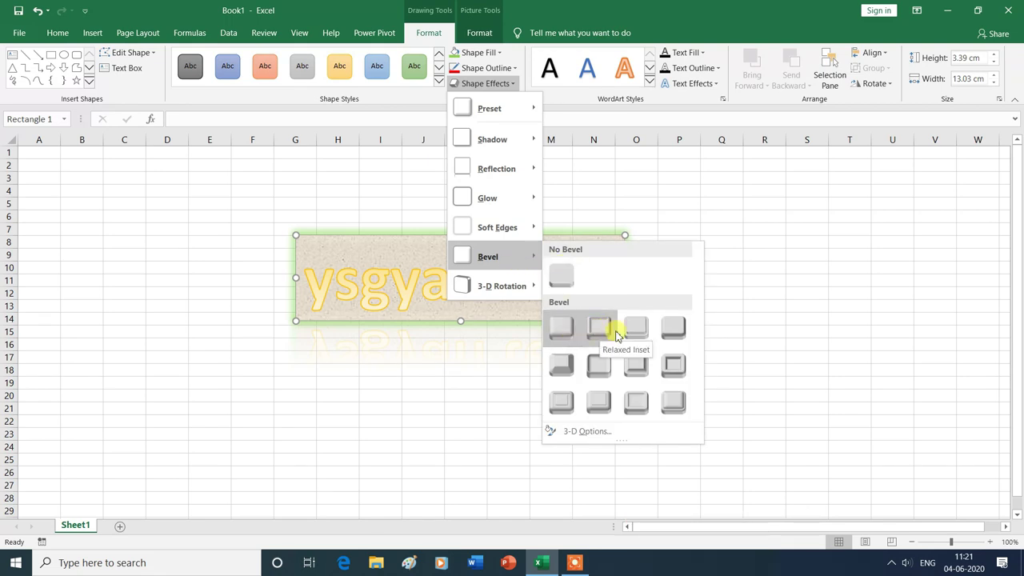
{"action": "left_click", "coordinate": [674, 333]}
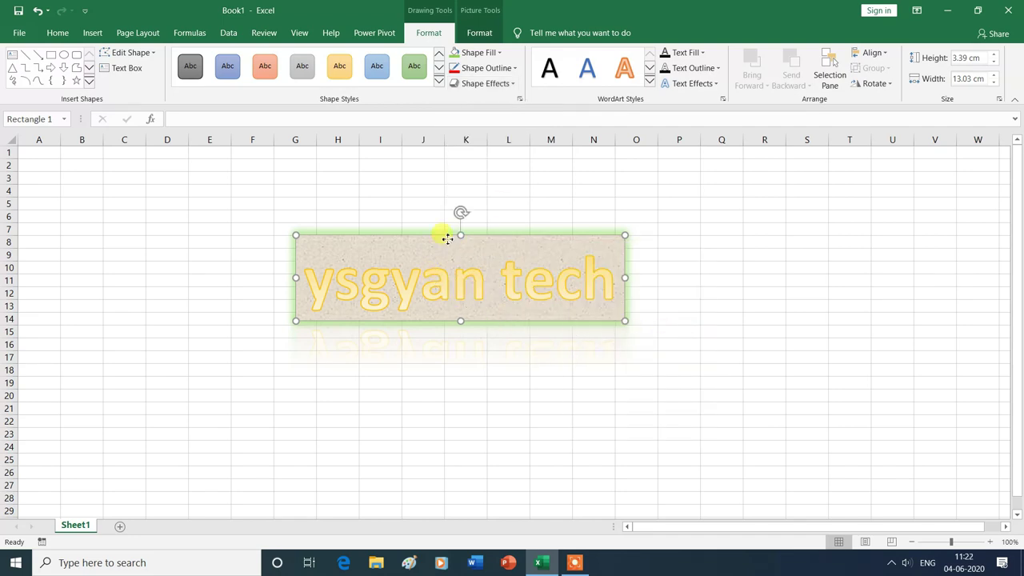
Step: Move the WordArt rectangle left and apply a Perspective Contrasting Right 3-D rotation
{"action": "left_click_drag", "start_coordinate": [441, 231], "coordinate": [272, 235]}
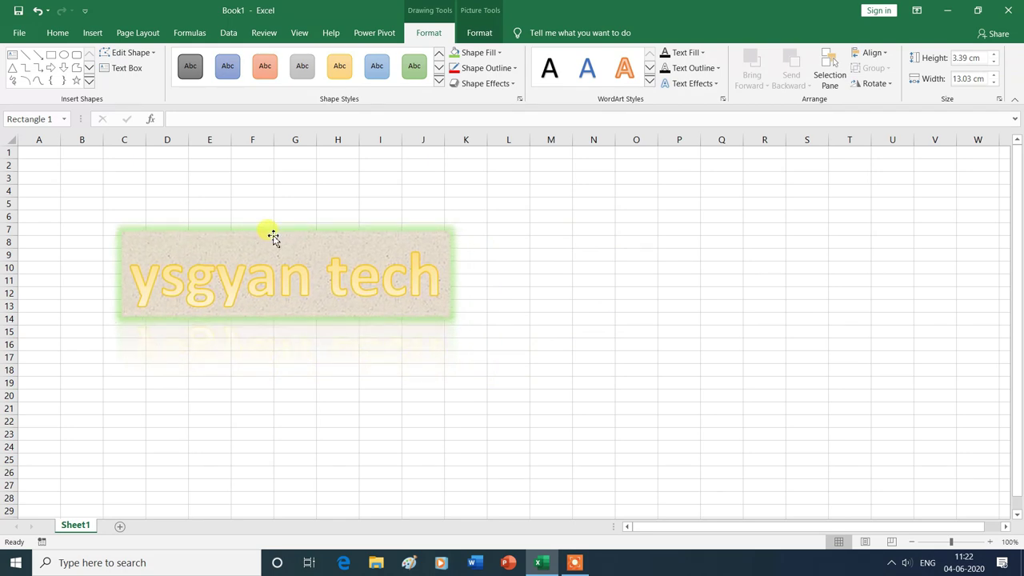
{"action": "left_click", "coordinate": [512, 83]}
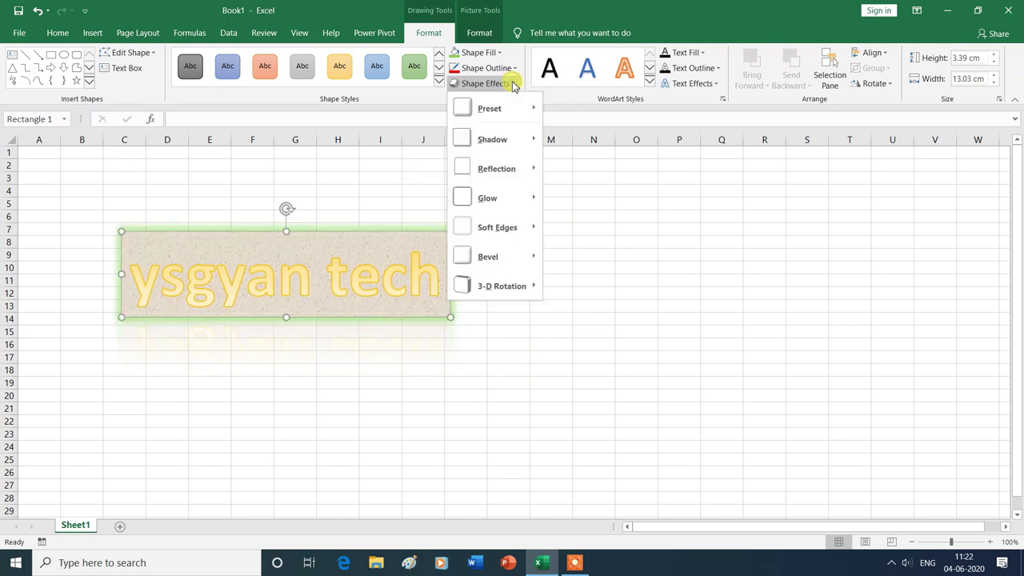
{"action": "mouse_move", "coordinate": [516, 293]}
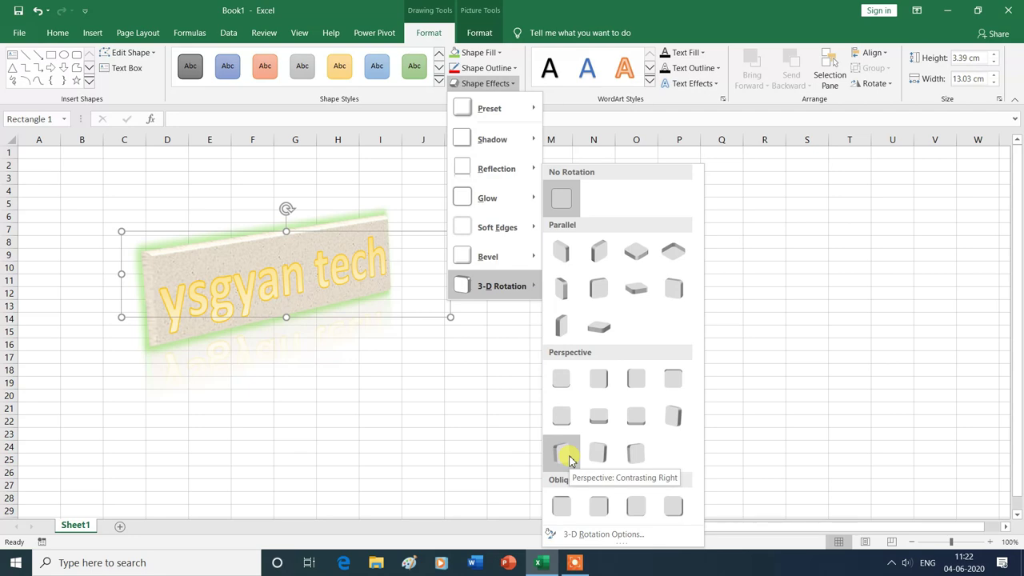
{"action": "left_click", "coordinate": [569, 456]}
{"action": "left_click", "coordinate": [590, 424]}
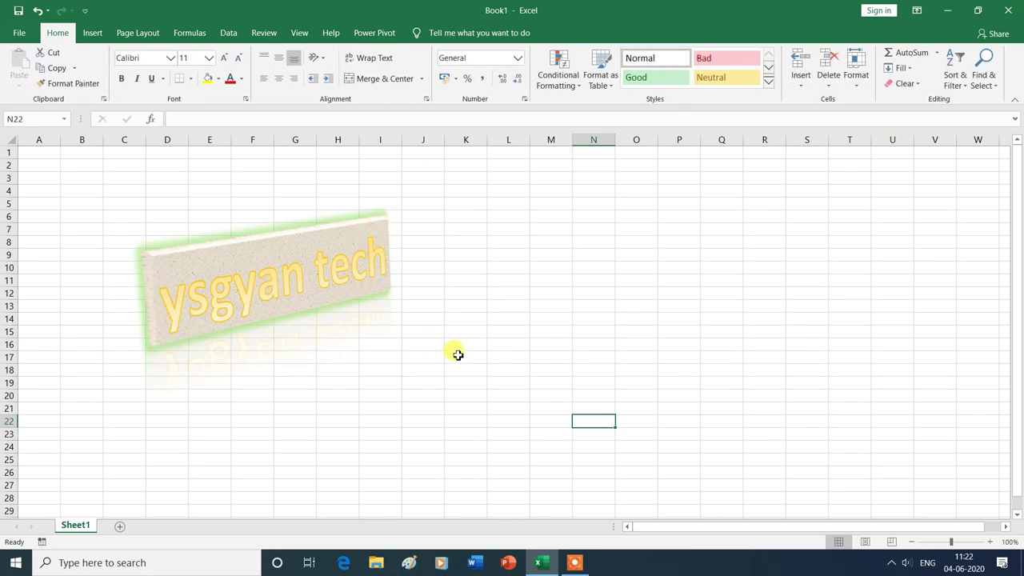
{"action": "left_click", "coordinate": [294, 269]}
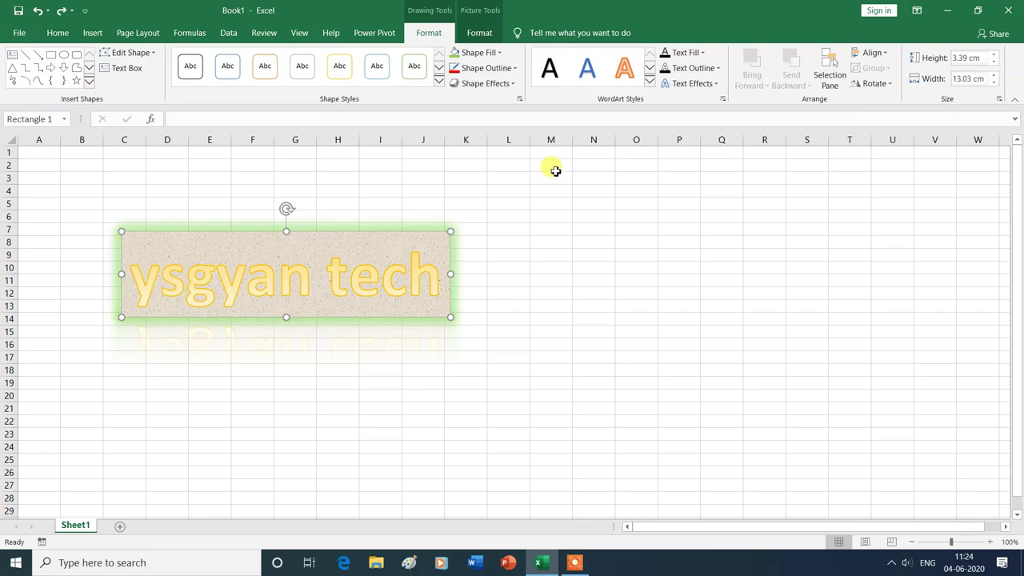
Step: Drag across the ysgyan tech wording to highlight all of it
{"action": "left_click_drag", "start_coordinate": [132, 274], "coordinate": [448, 274]}
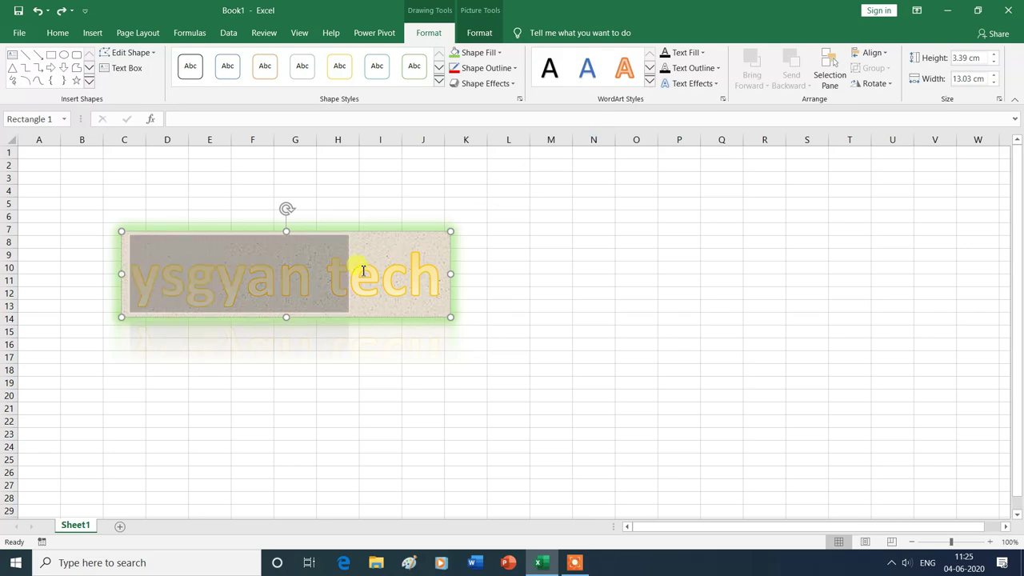
{"action": "left_click", "coordinate": [704, 53]}
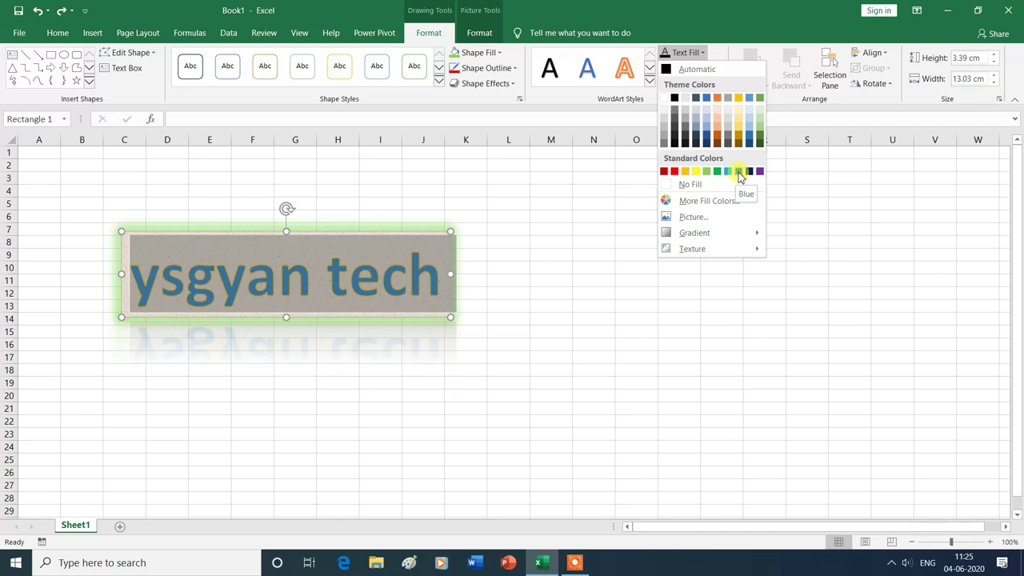
Step: Fill the ysgyan tech lettering with Standard Colors Blue
{"action": "left_click", "coordinate": [739, 172]}
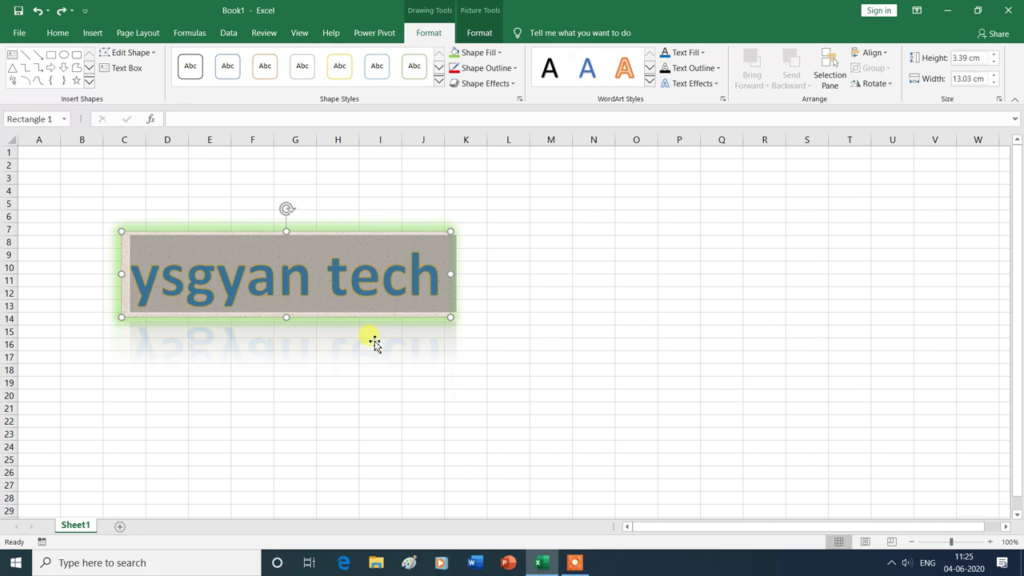
{"action": "left_click", "coordinate": [704, 55]}
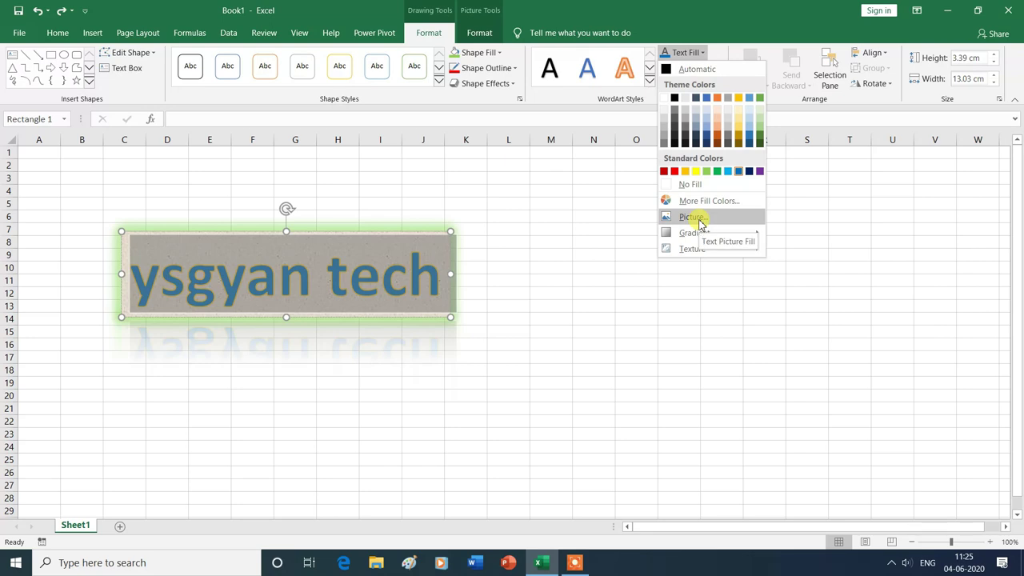
Step: Fill the text with the abstract-wallpapers-909245_1280 picture from F:\Images
{"action": "left_click", "coordinate": [700, 223]}
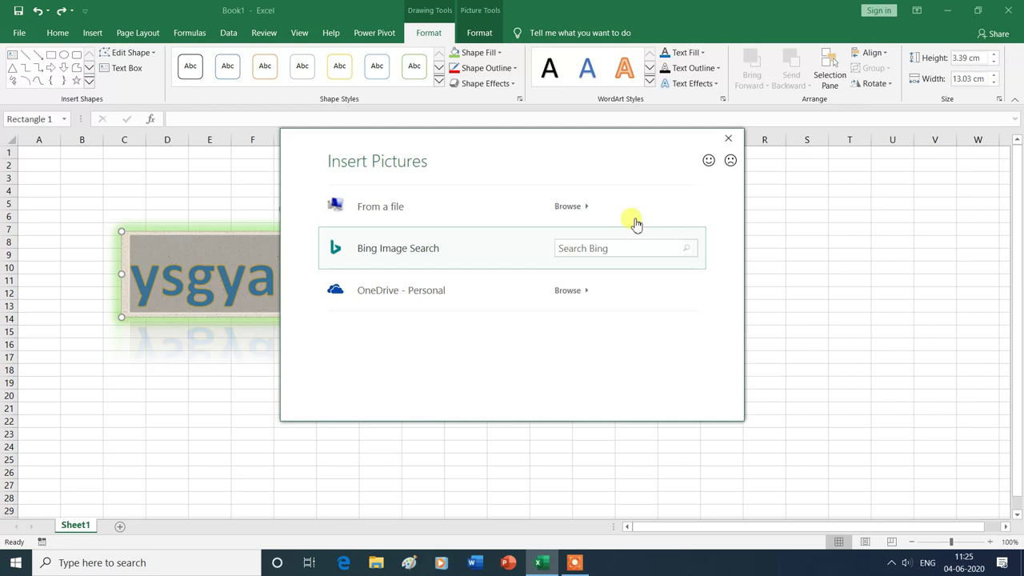
{"action": "left_click_drag", "start_coordinate": [570, 143], "coordinate": [768, 164]}
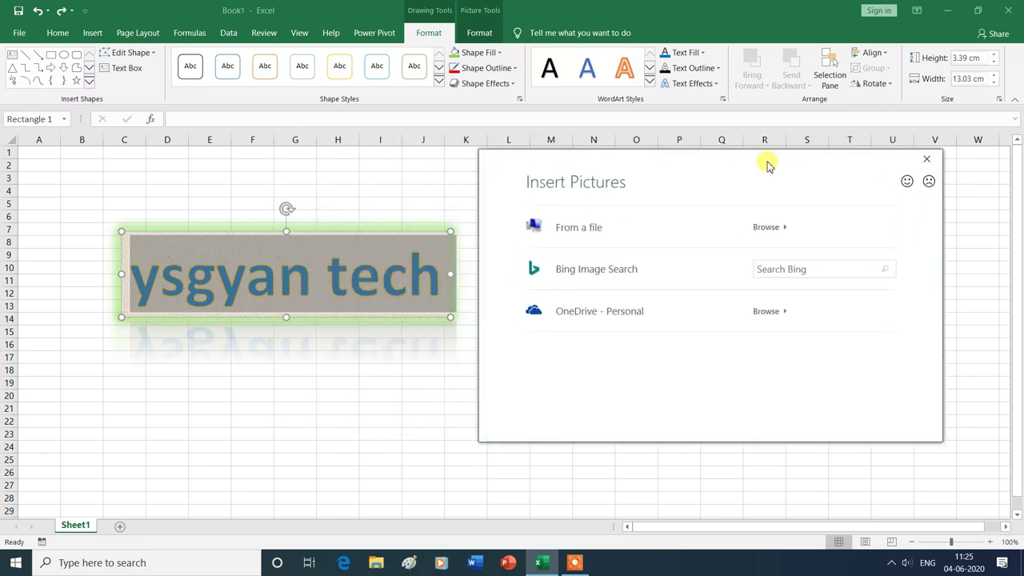
{"action": "left_click", "coordinate": [766, 227]}
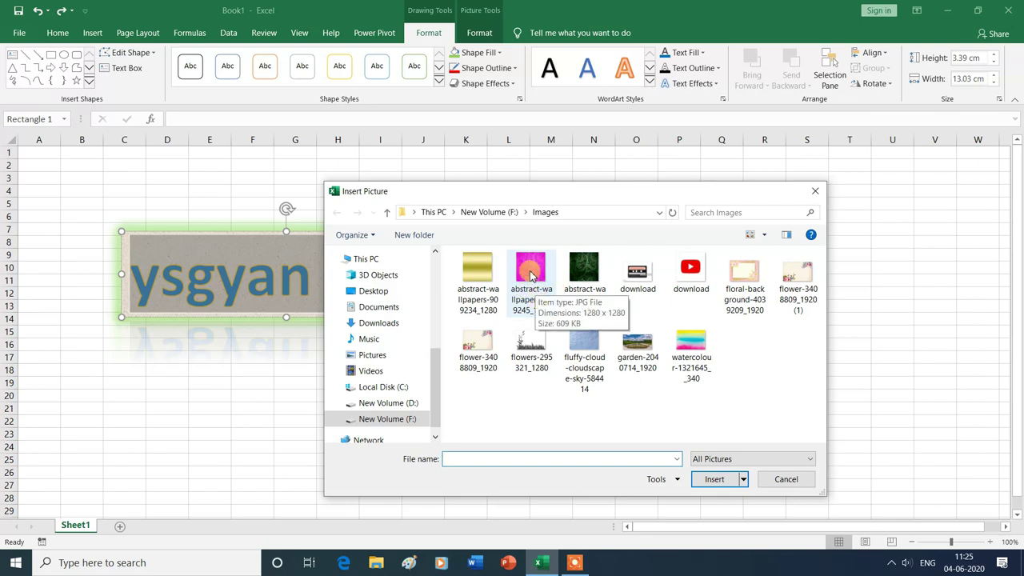
{"action": "left_click", "coordinate": [530, 276]}
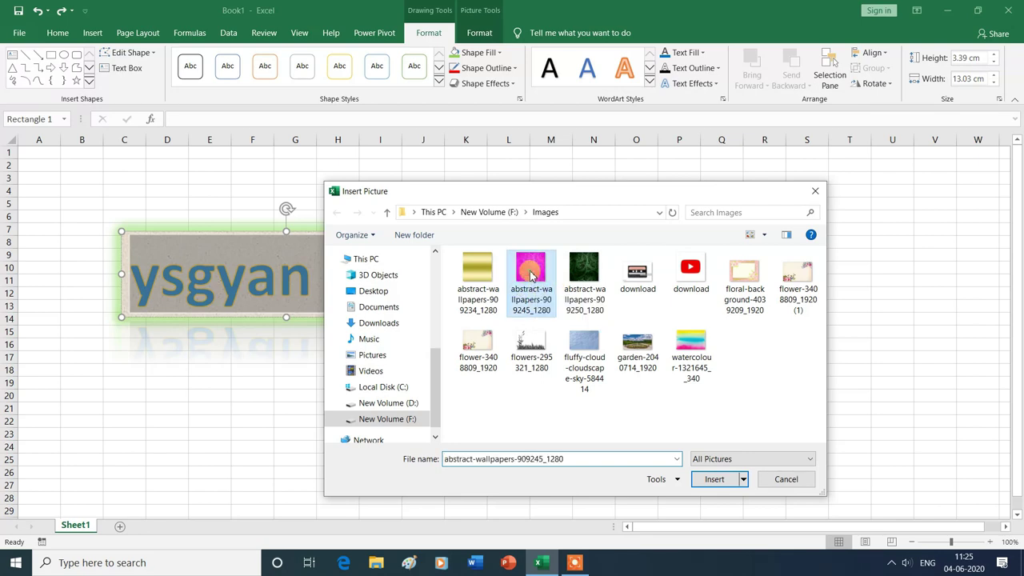
{"action": "left_click", "coordinate": [720, 484]}
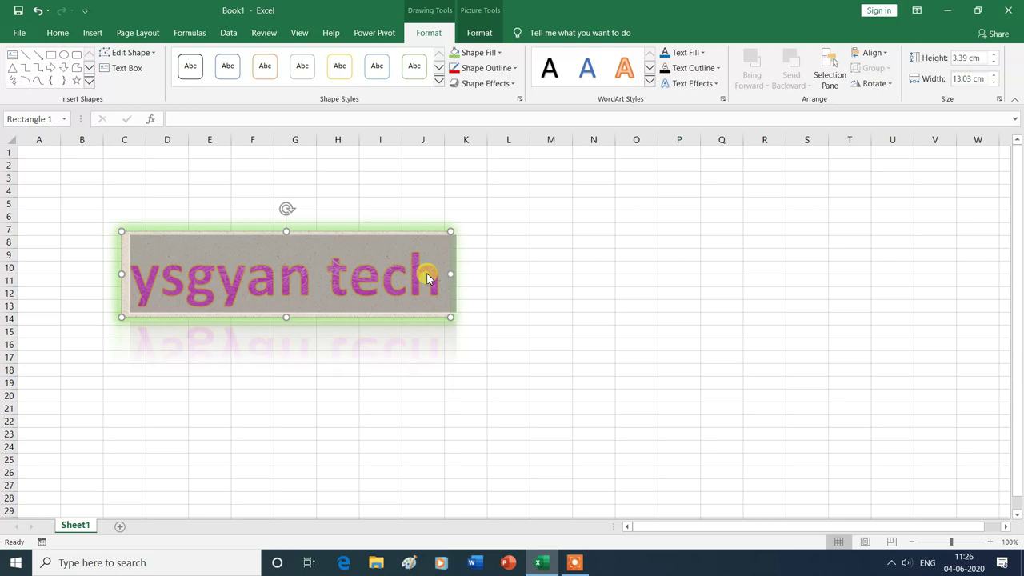
{"action": "left_click", "coordinate": [701, 53]}
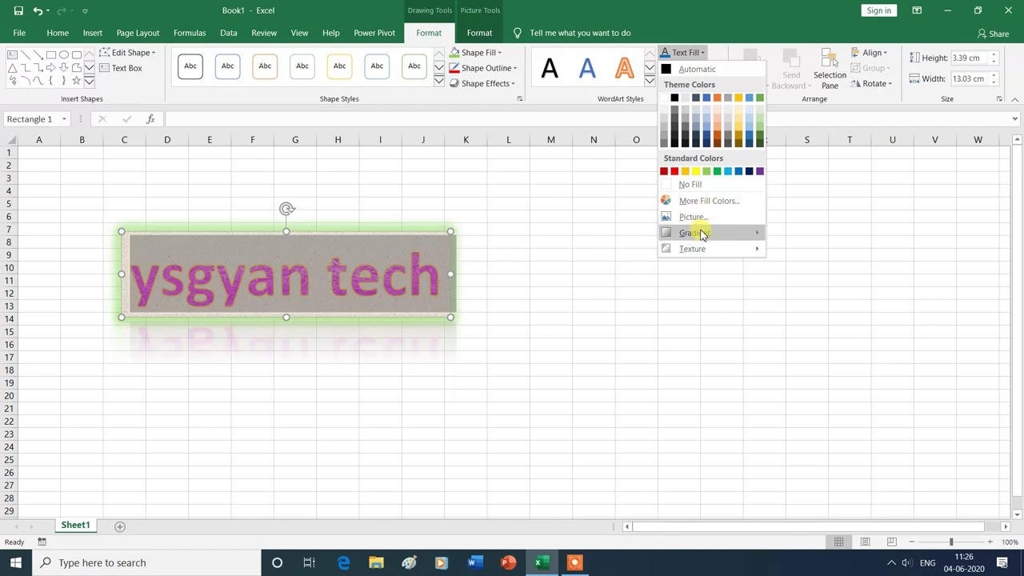
Step: Replace the text's picture fill with a dark blue Dark Variations gradient
{"action": "mouse_move", "coordinate": [701, 240]}
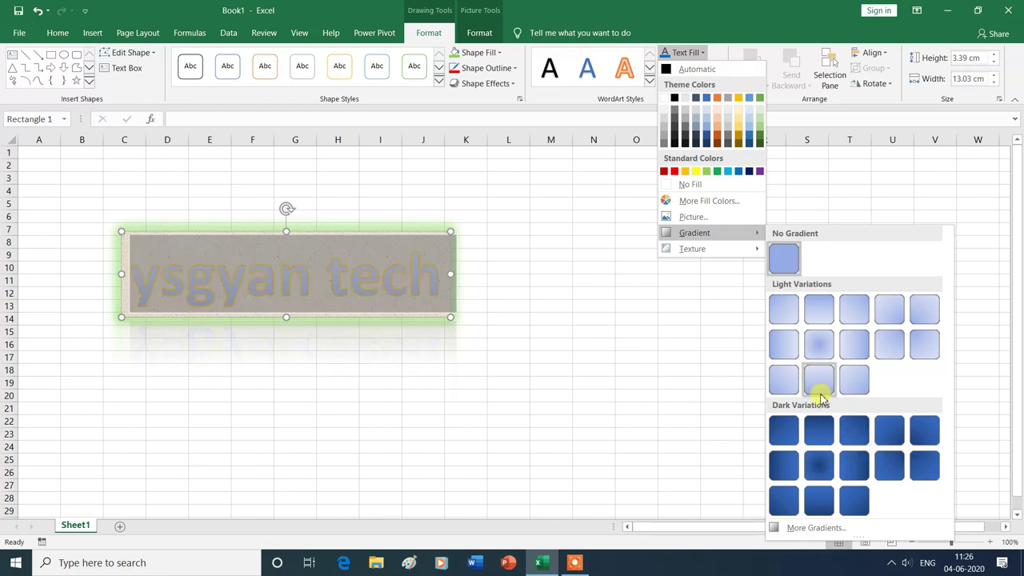
{"action": "left_click", "coordinate": [852, 463]}
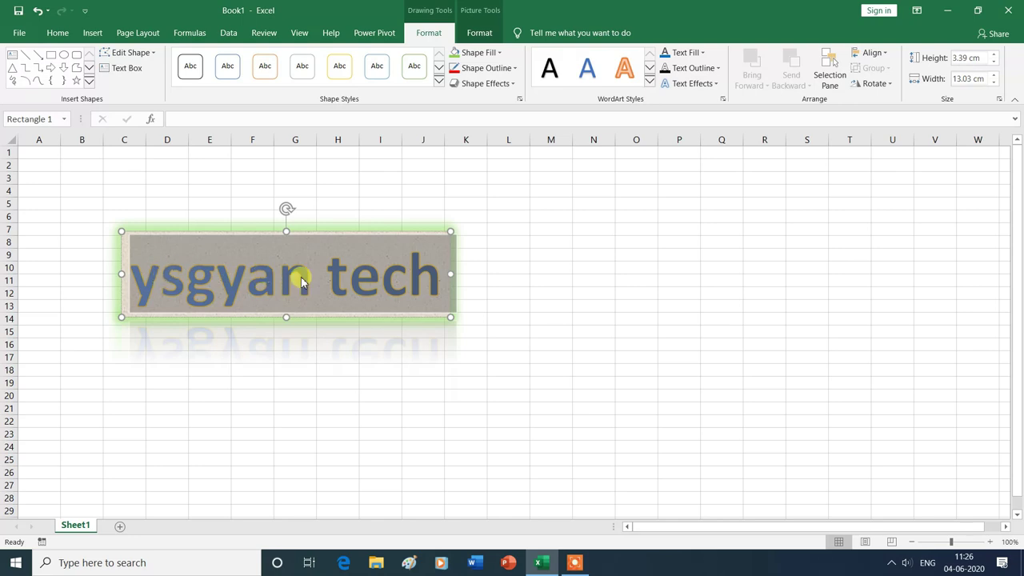
{"action": "left_click", "coordinate": [705, 54]}
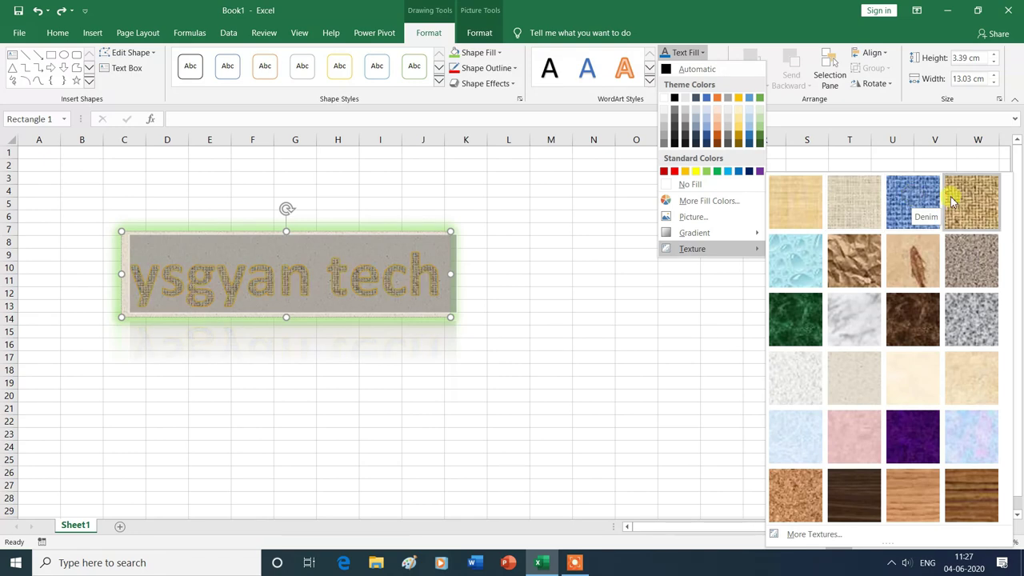
Step: Apply the Brown marble texture as the ysgyan tech text fill
{"action": "left_click", "coordinate": [917, 320]}
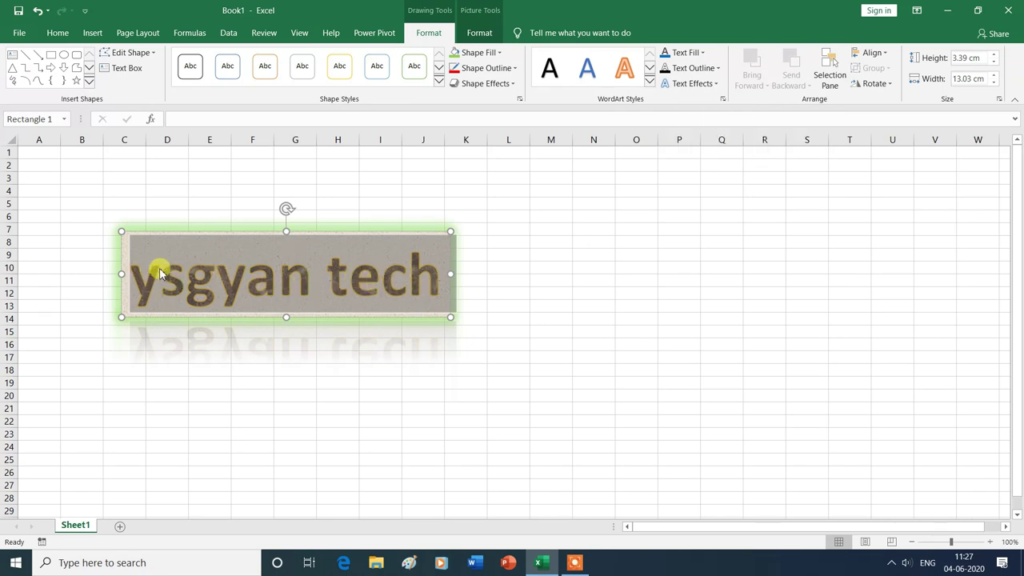
{"action": "left_click", "coordinate": [718, 68]}
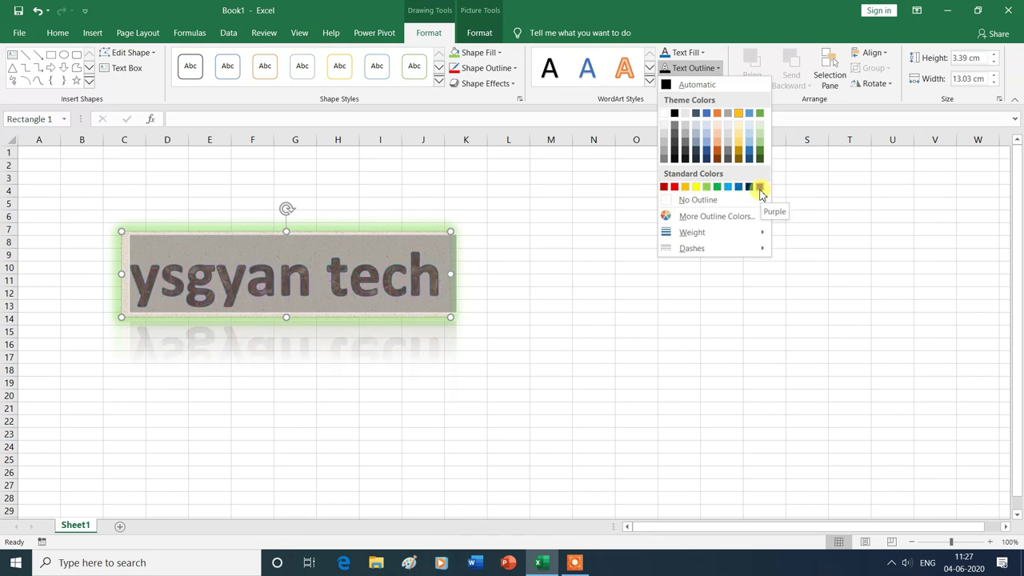
Step: Outline the ysgyan tech text in red at 2¼ pt weight
{"action": "left_click", "coordinate": [674, 189]}
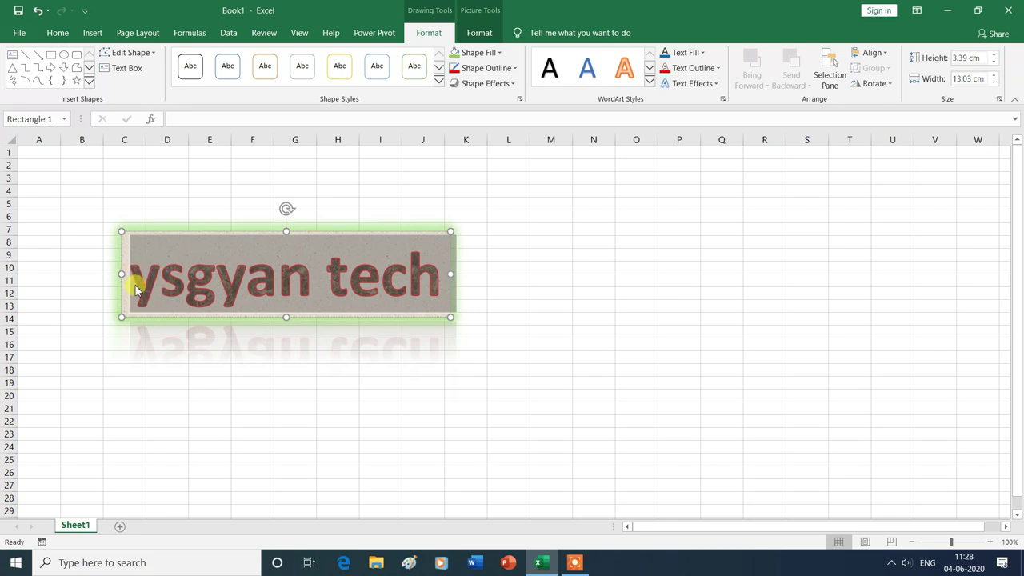
{"action": "left_click", "coordinate": [720, 68]}
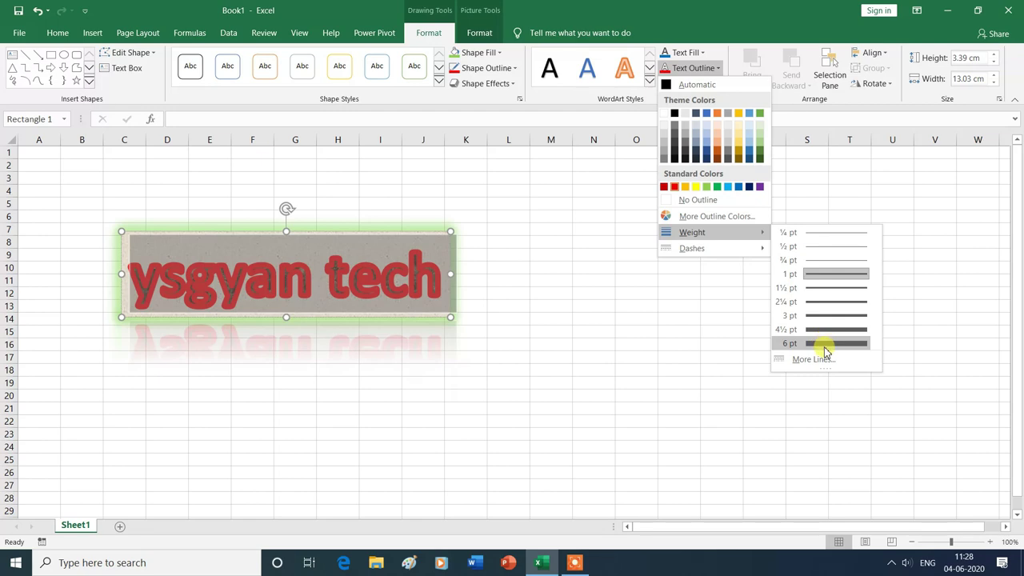
{"action": "left_click", "coordinate": [822, 305]}
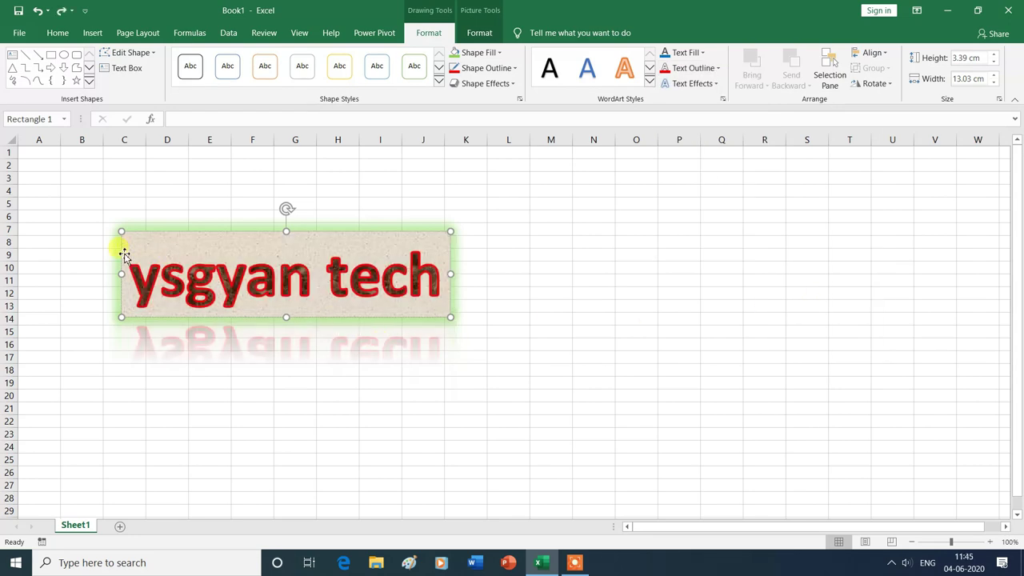
Step: Make the red text outline a square-dot dash
{"action": "left_click_drag", "start_coordinate": [132, 265], "coordinate": [383, 266]}
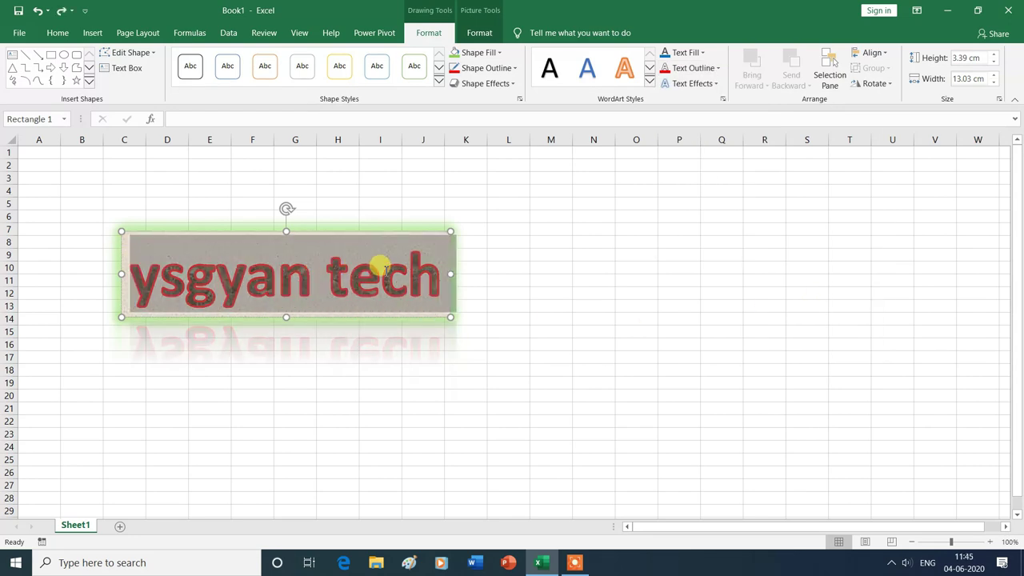
{"action": "left_click", "coordinate": [719, 71]}
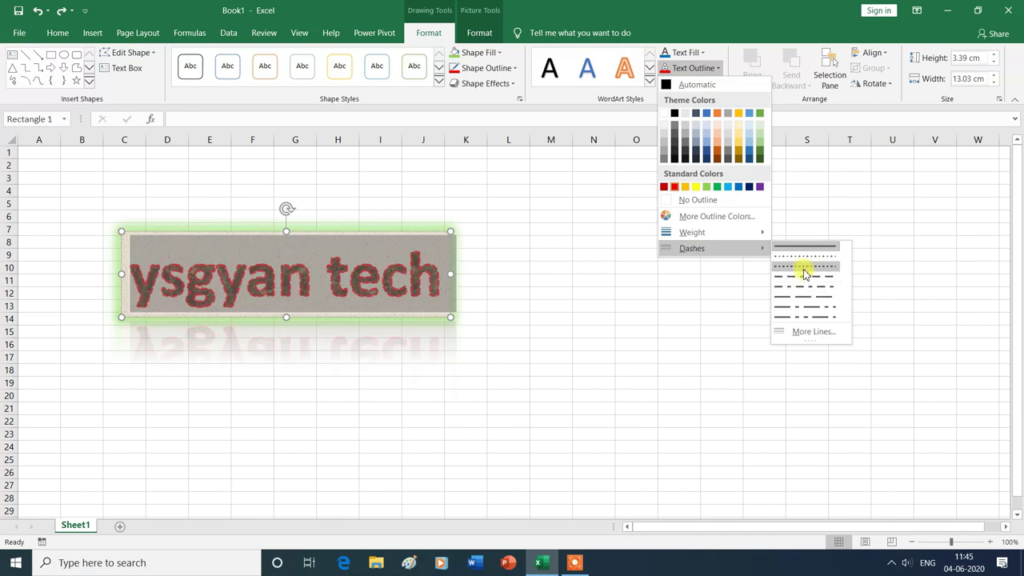
{"action": "left_click", "coordinate": [803, 266]}
{"action": "left_click", "coordinate": [555, 343]}
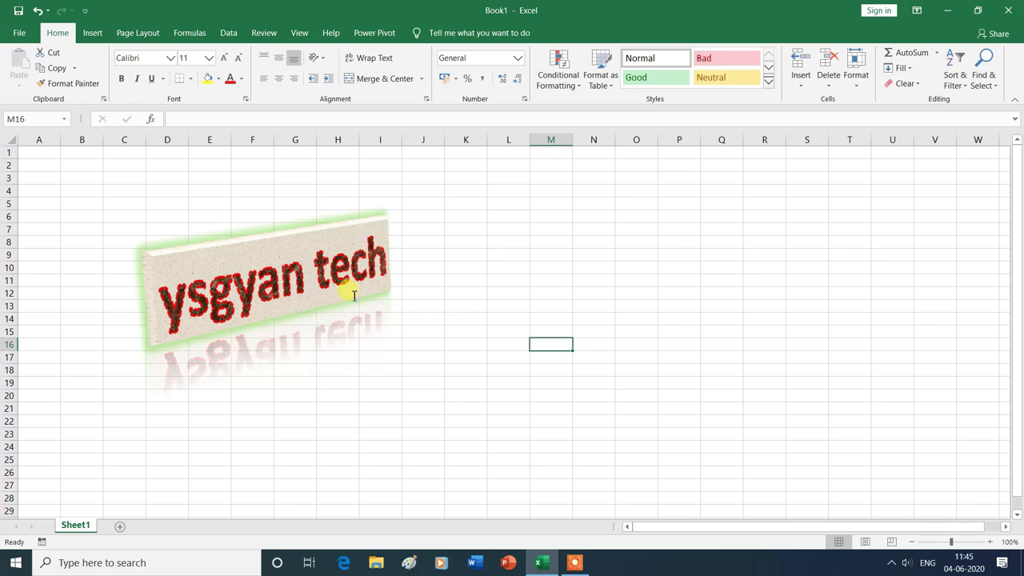
Step: Undo the rectangle's textured fill and reselect all of the ysgyan tech text
{"action": "left_click", "coordinate": [320, 286]}
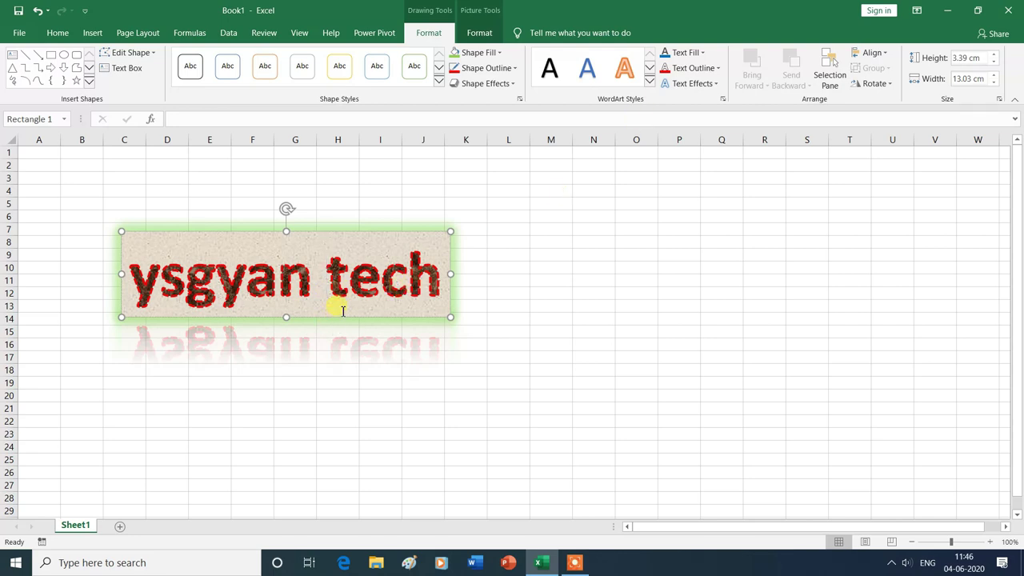
{"action": "key", "text": "ctrl+z"}
{"action": "left_click_drag", "start_coordinate": [126, 269], "coordinate": [386, 272]}
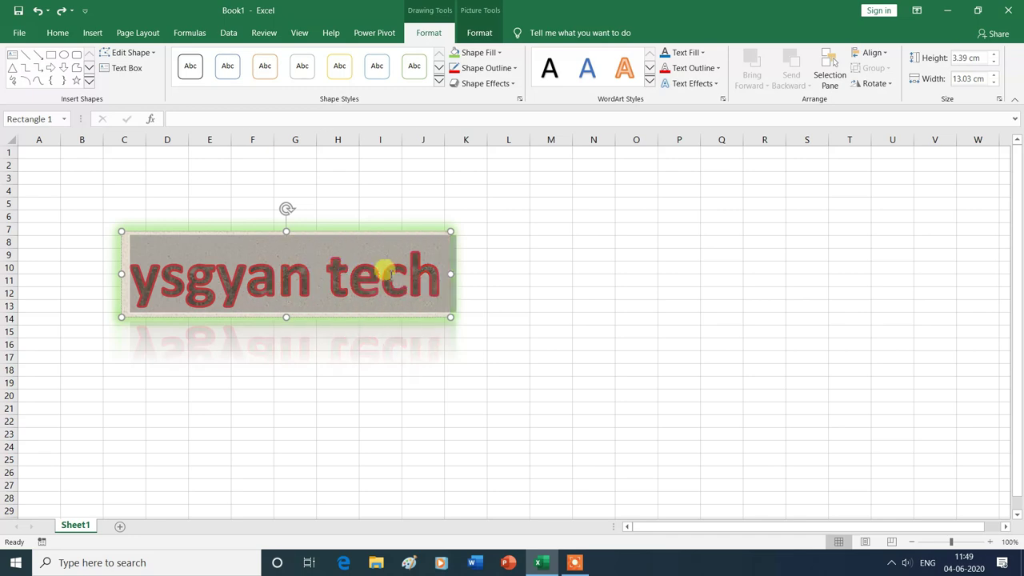
{"action": "left_click", "coordinate": [716, 86]}
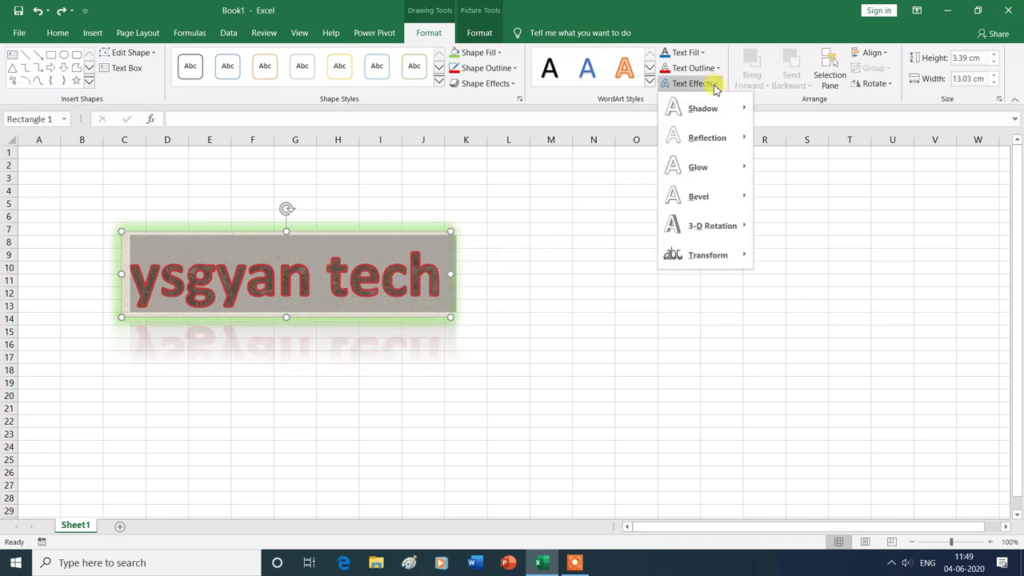
Step: Apply an Inner shadow preset to the text, then a reflection variation beneath it
{"action": "mouse_move", "coordinate": [707, 116]}
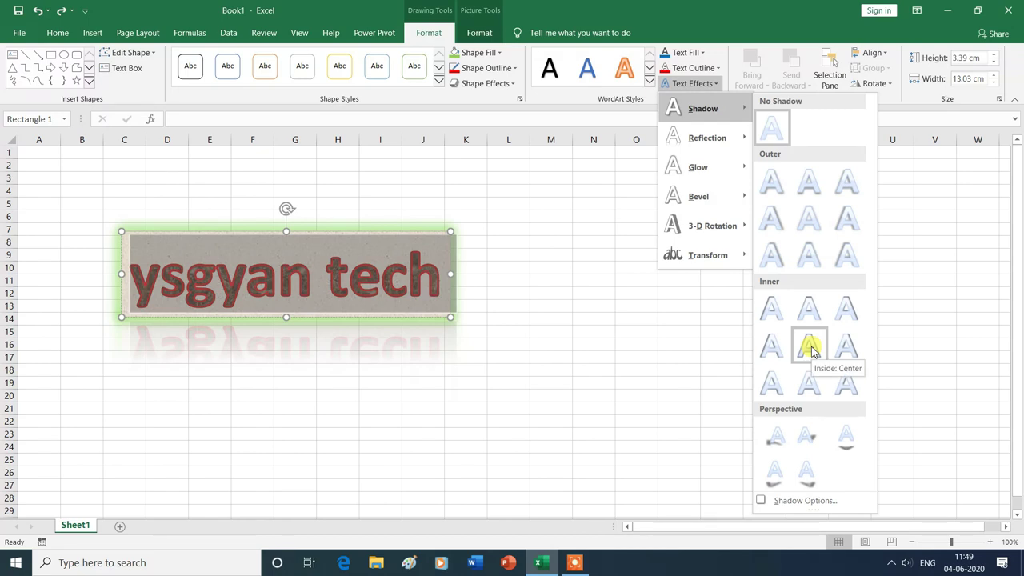
{"action": "left_click", "coordinate": [782, 395]}
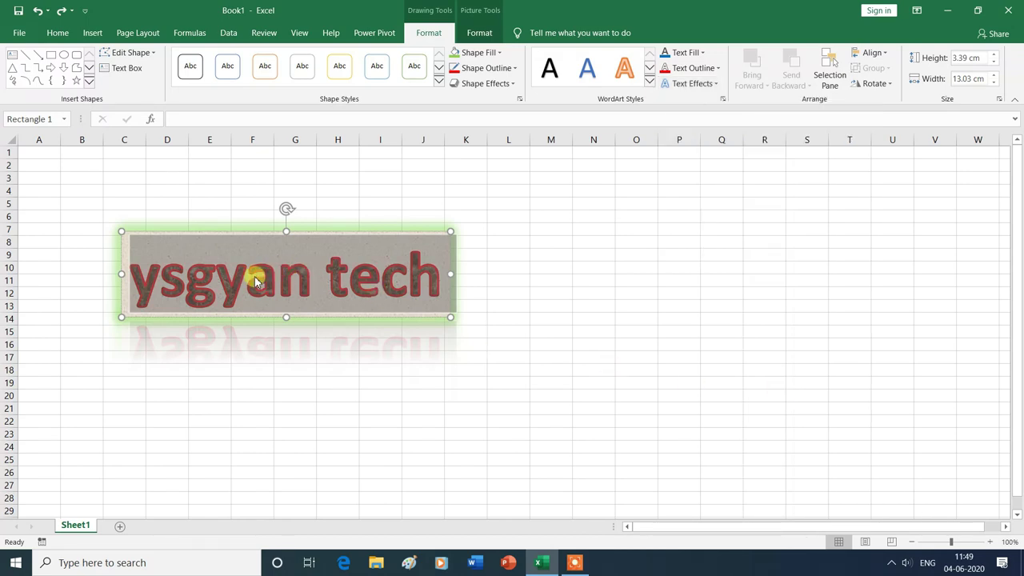
{"action": "left_click", "coordinate": [719, 85]}
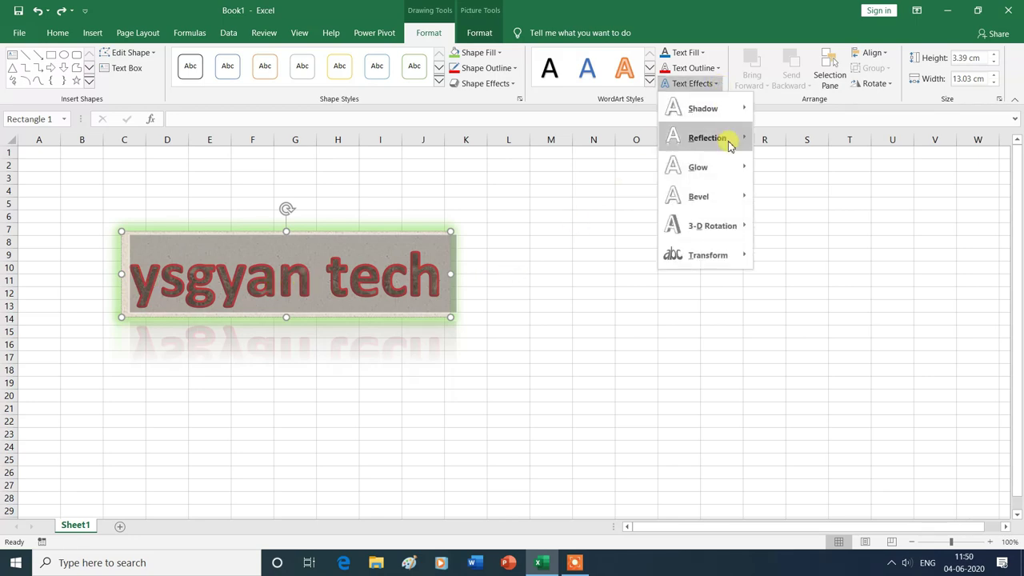
{"action": "mouse_move", "coordinate": [729, 144]}
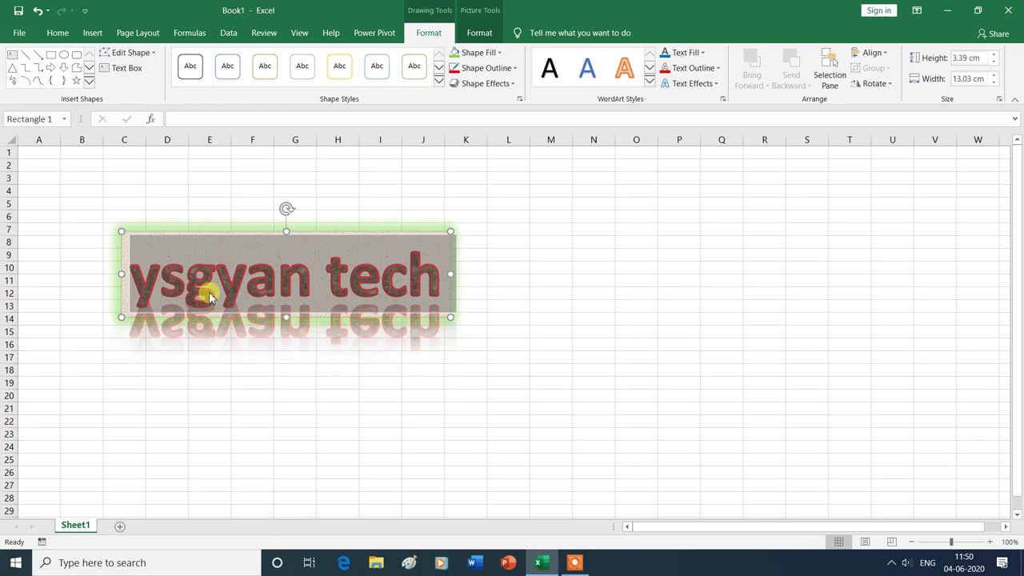
{"action": "left_click", "coordinate": [717, 87]}
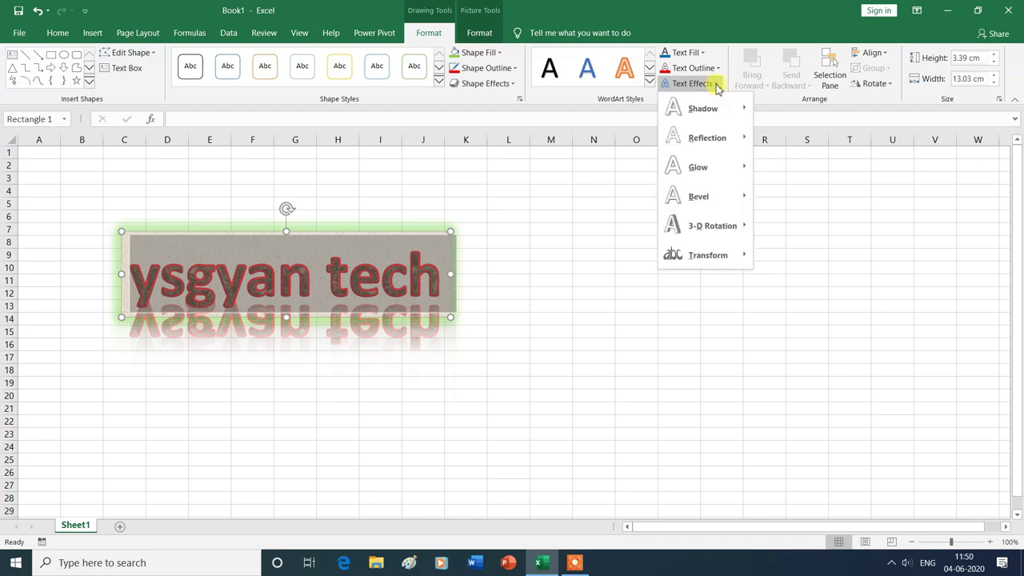
{"action": "mouse_move", "coordinate": [718, 142]}
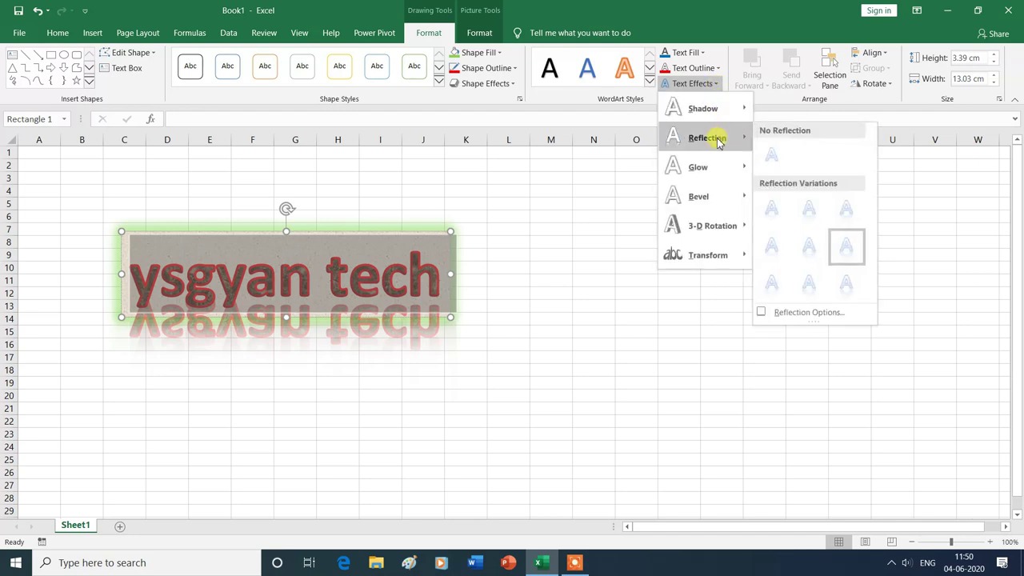
{"action": "left_click", "coordinate": [326, 308]}
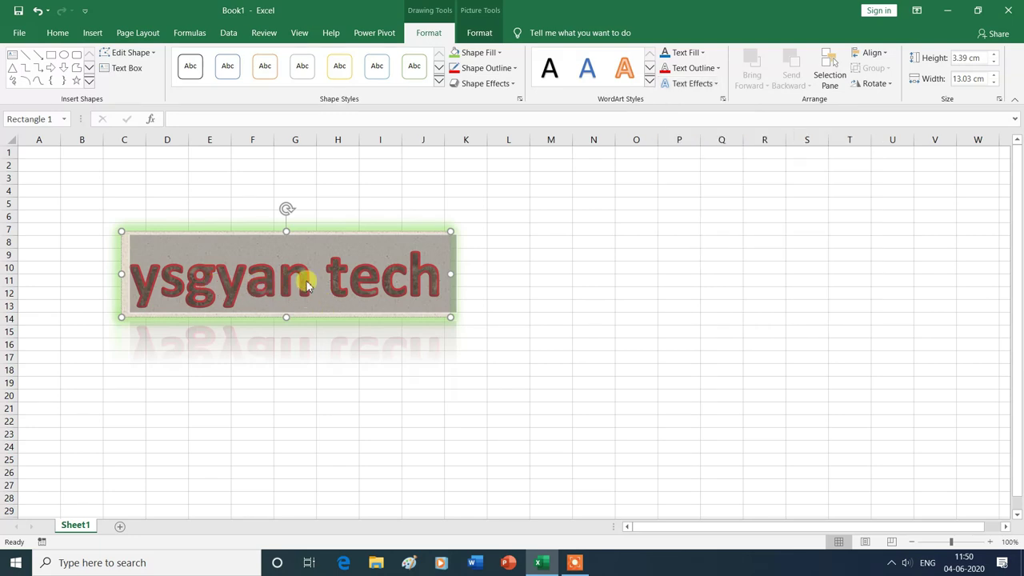
{"action": "left_click", "coordinate": [716, 86]}
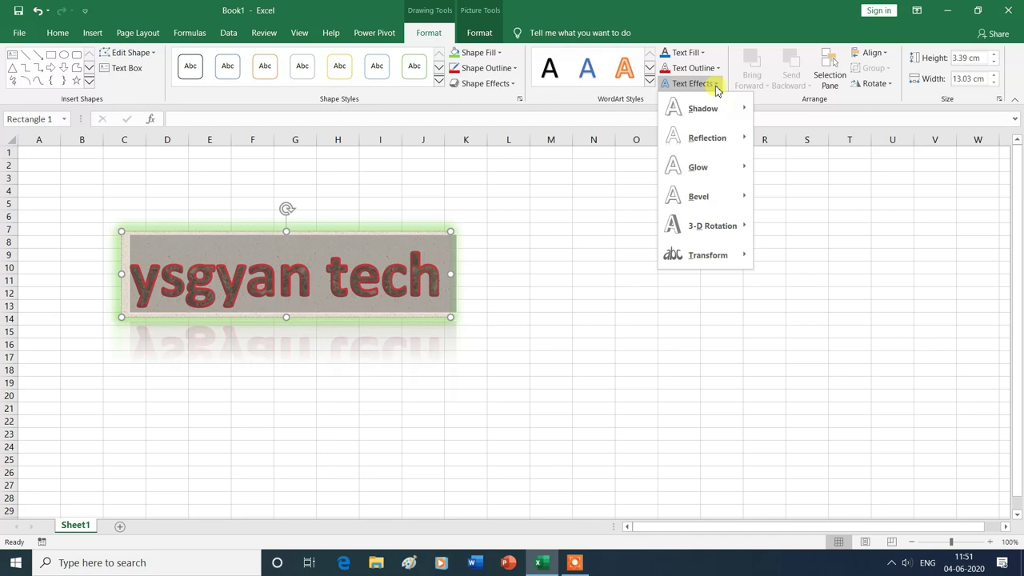
Step: Add a gold glow around the text, then try a Perspective 3-D rotation and undo it
{"action": "mouse_move", "coordinate": [719, 172]}
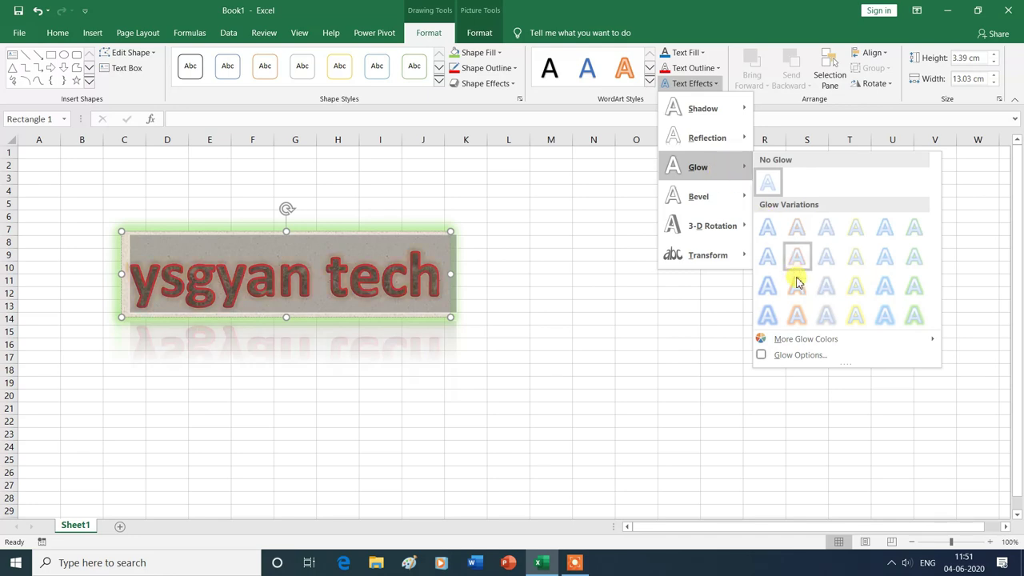
{"action": "left_click", "coordinate": [856, 289]}
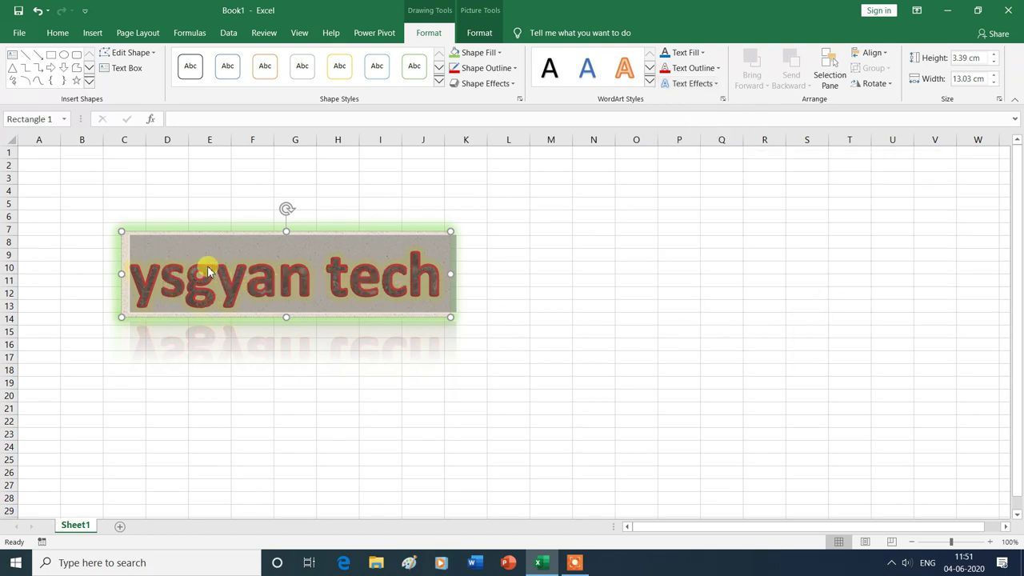
{"action": "left_click", "coordinate": [718, 84]}
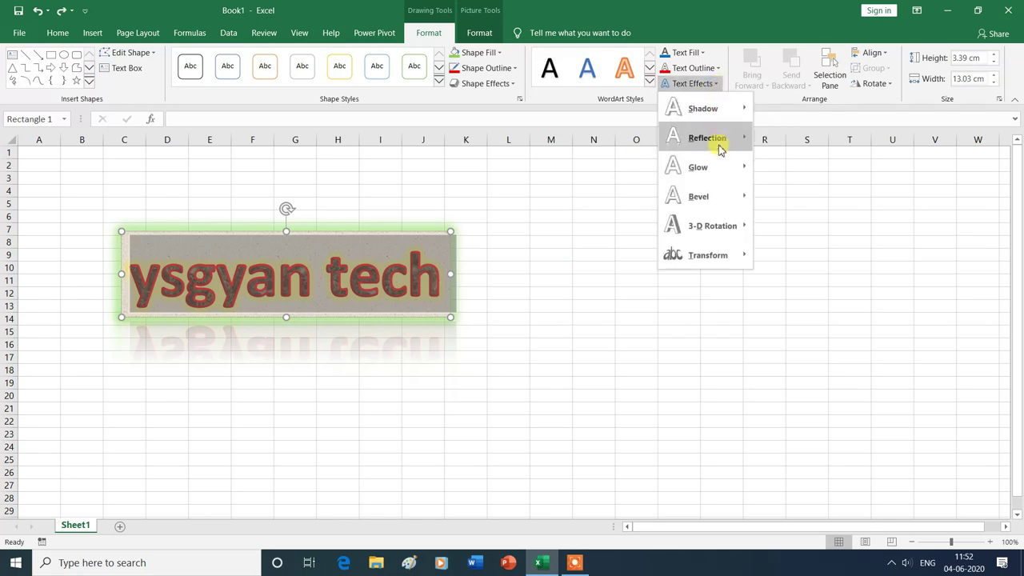
{"action": "mouse_move", "coordinate": [715, 199]}
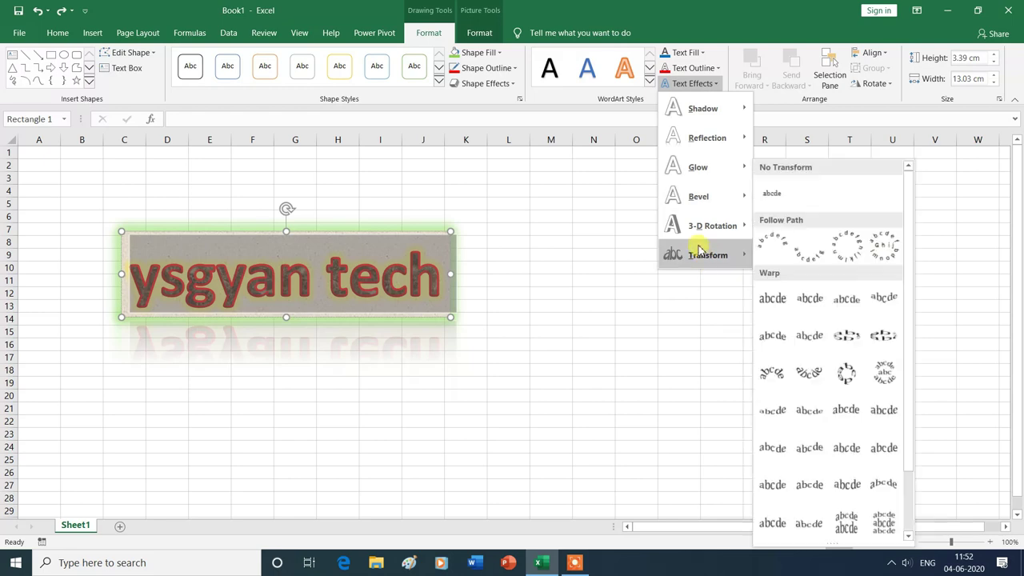
{"action": "mouse_move", "coordinate": [707, 238]}
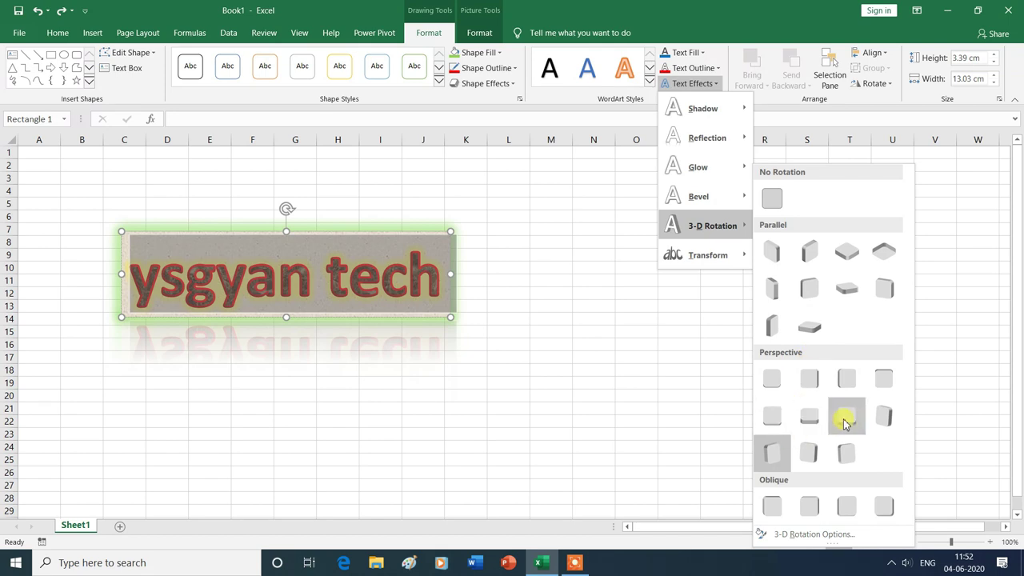
{"action": "left_click", "coordinate": [882, 420]}
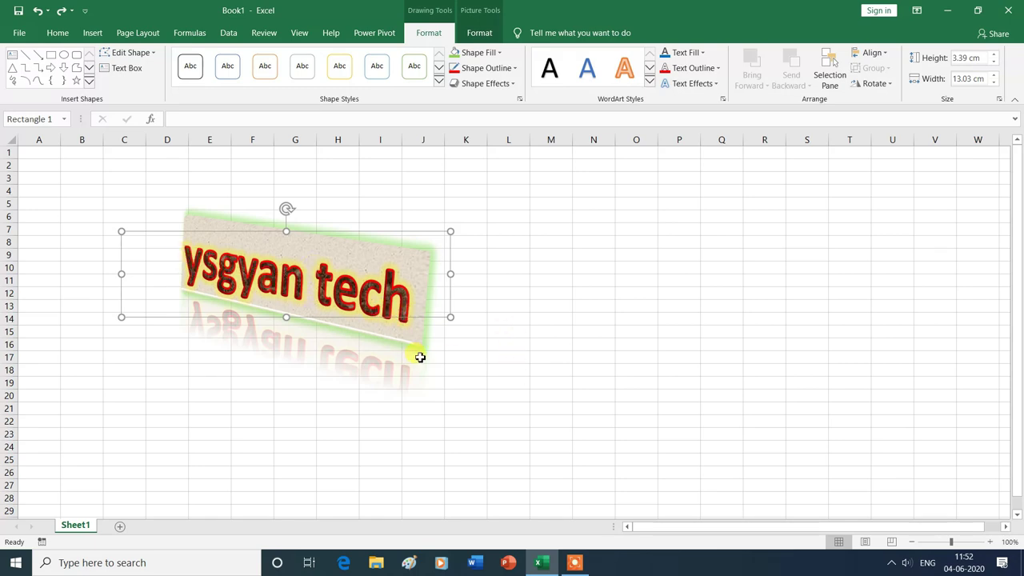
{"action": "key", "text": "ctrl+z"}
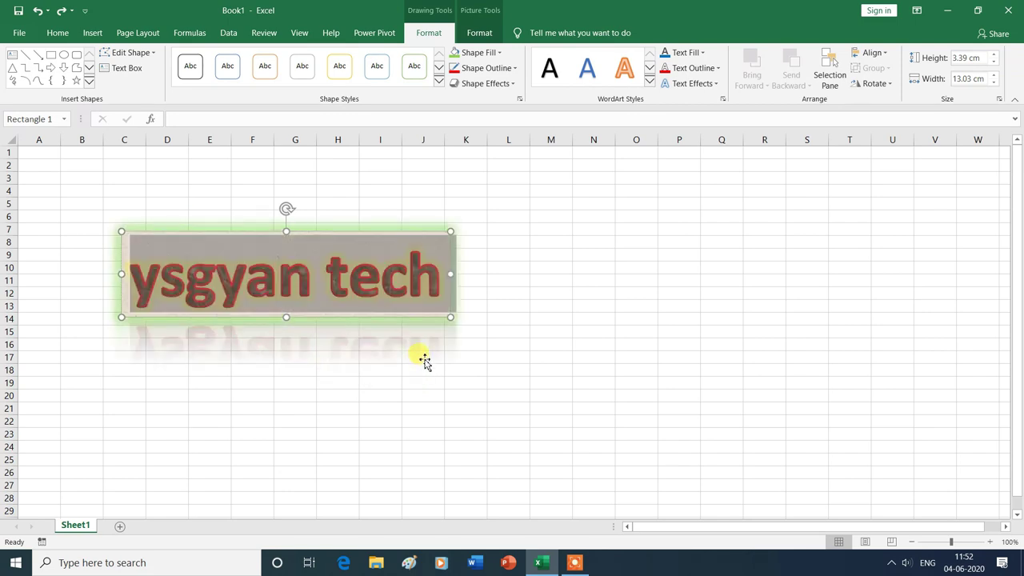
Step: Apply the Wave: Down transform to the 'ysgyan tech' WordArt text, then deselect it
{"action": "left_click", "coordinate": [714, 86]}
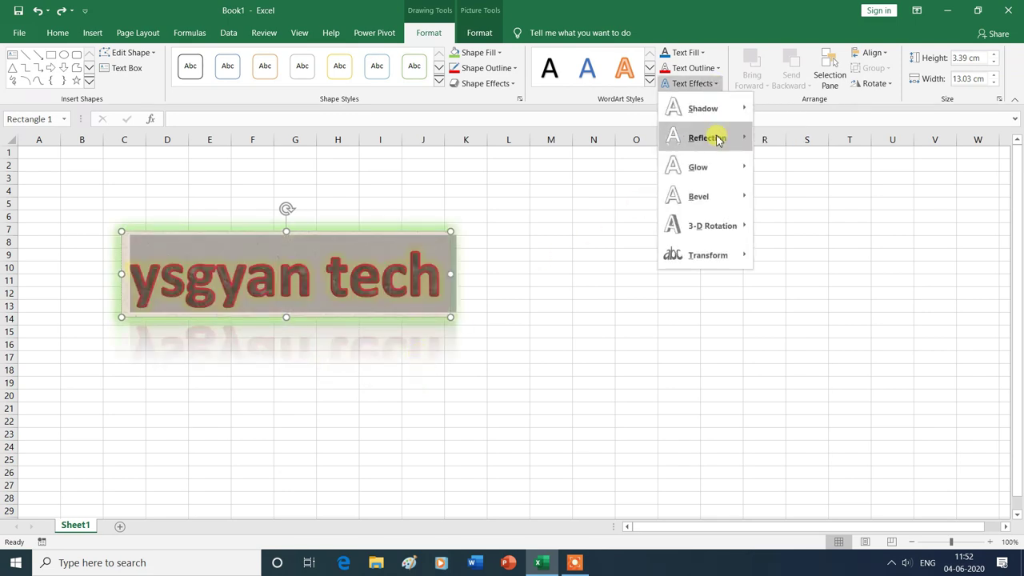
{"action": "mouse_move", "coordinate": [727, 265]}
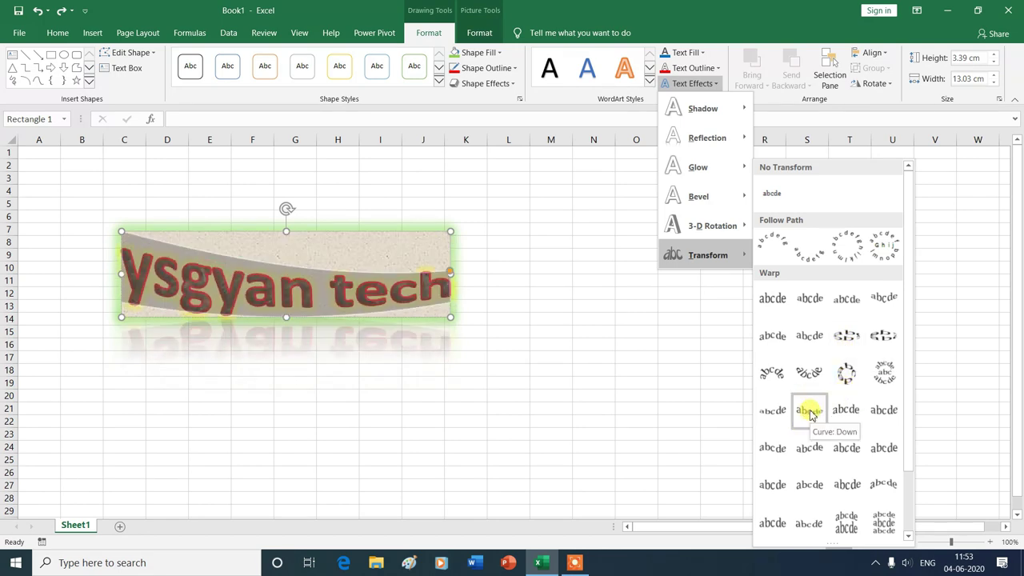
{"action": "left_click", "coordinate": [776, 451]}
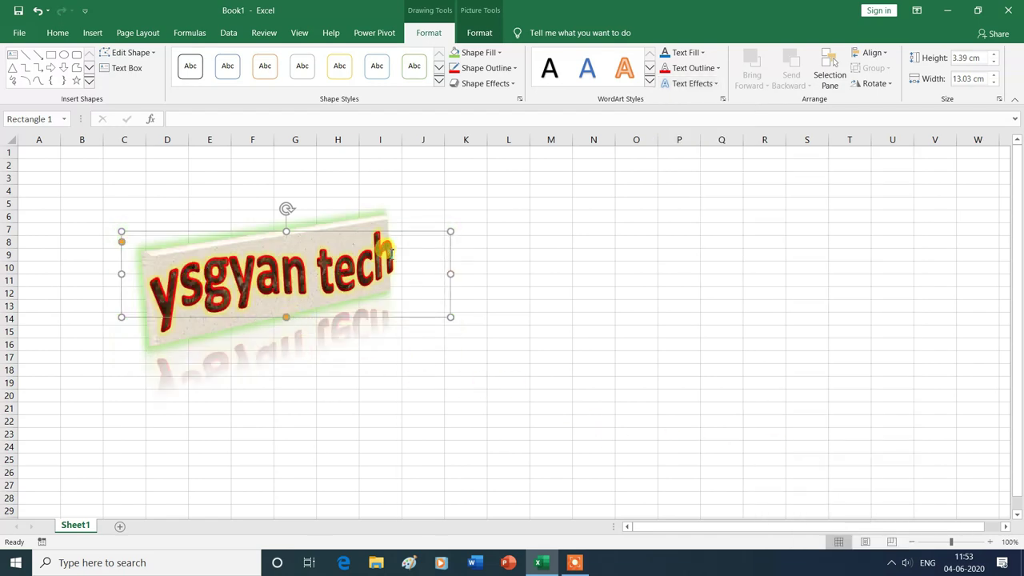
{"action": "left_click", "coordinate": [592, 359]}
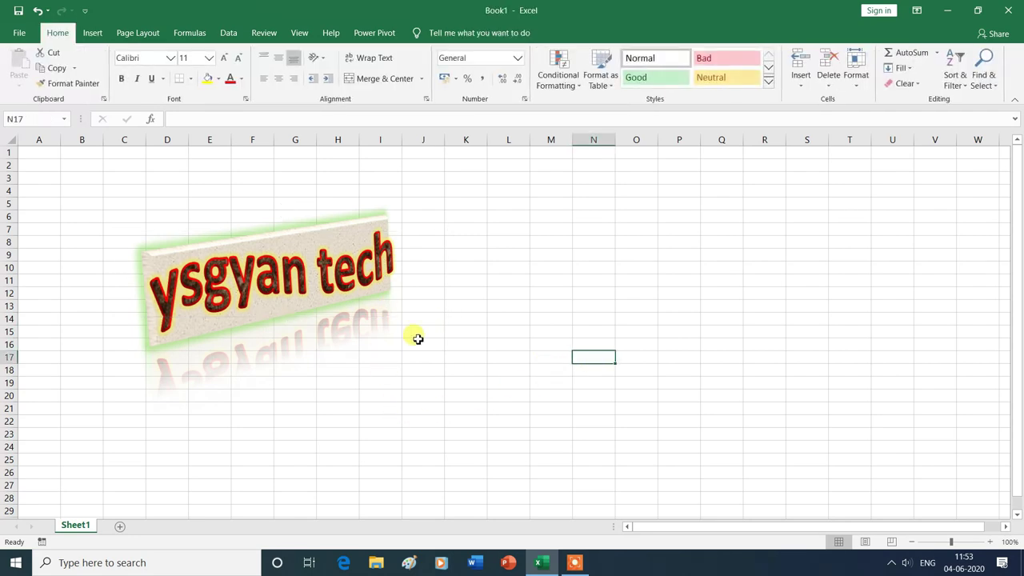